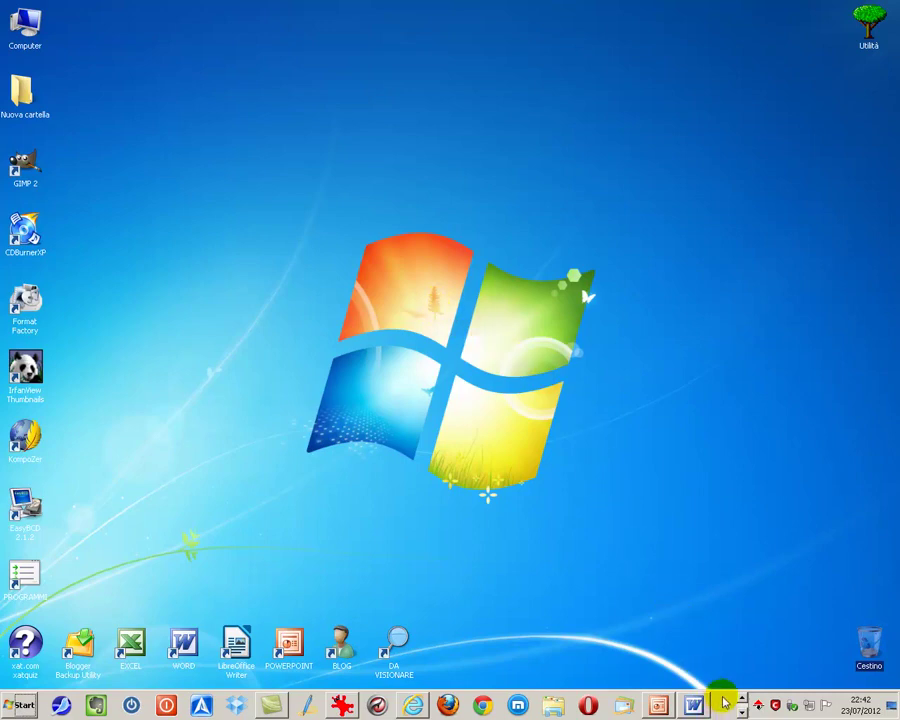
- Lock the taskbar in place and unlock it again
right_click(725, 703)
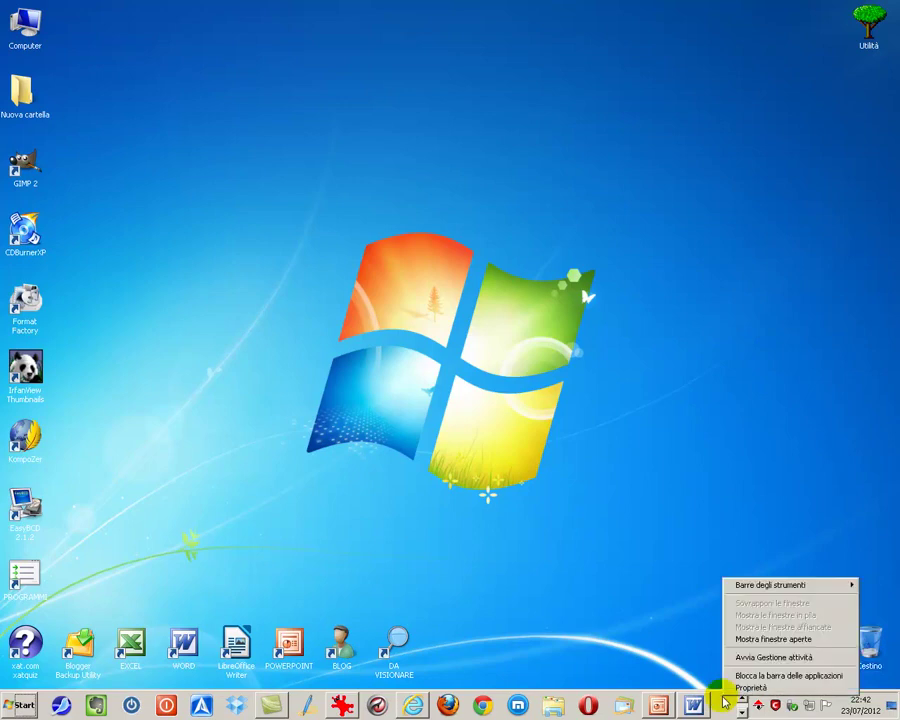
click(778, 683)
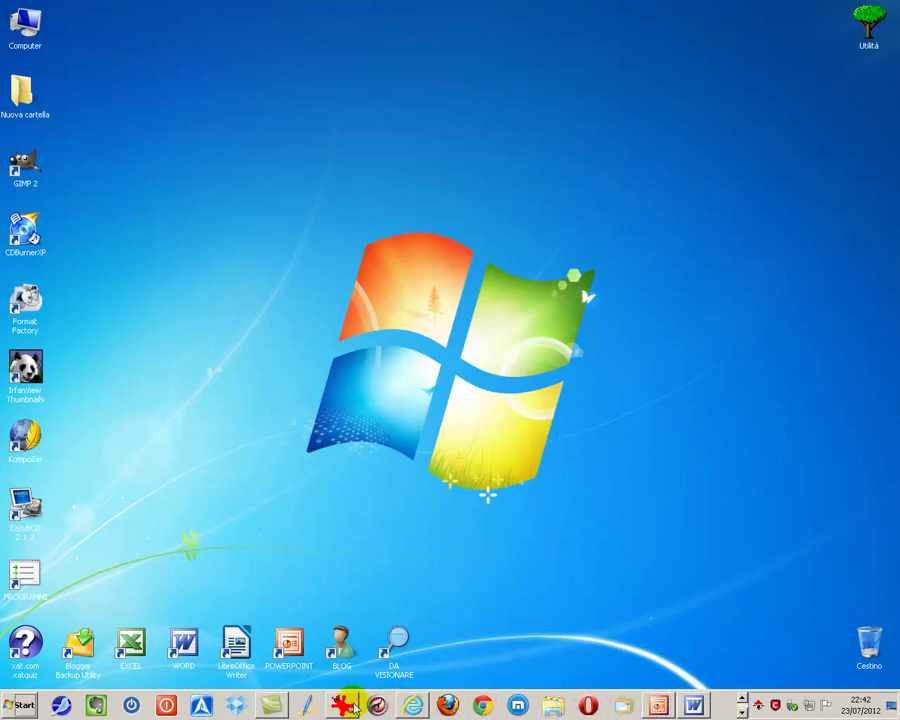
right_click(727, 691)
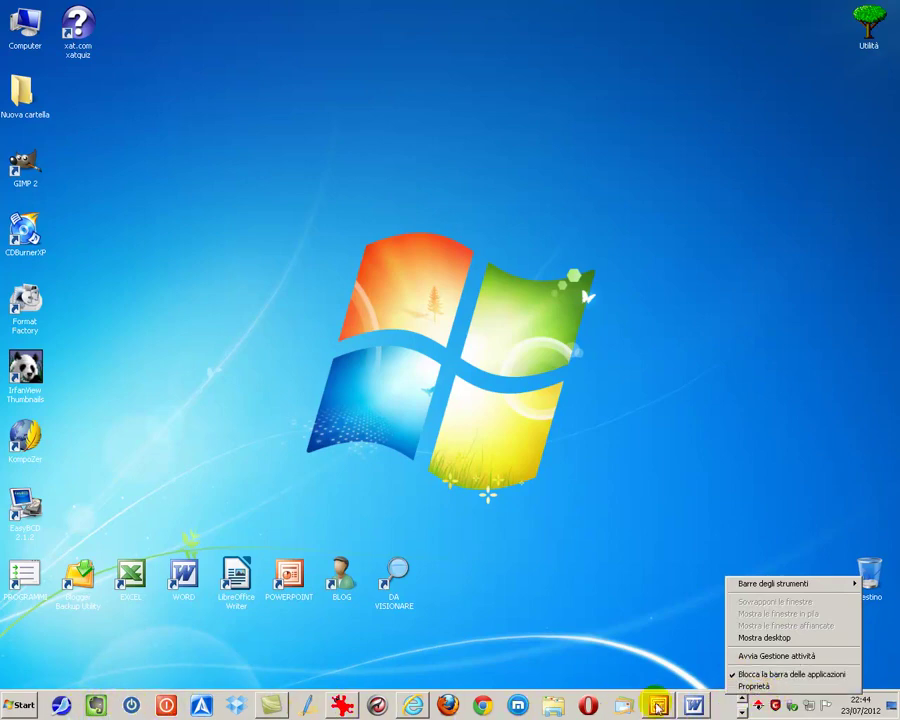
click(738, 675)
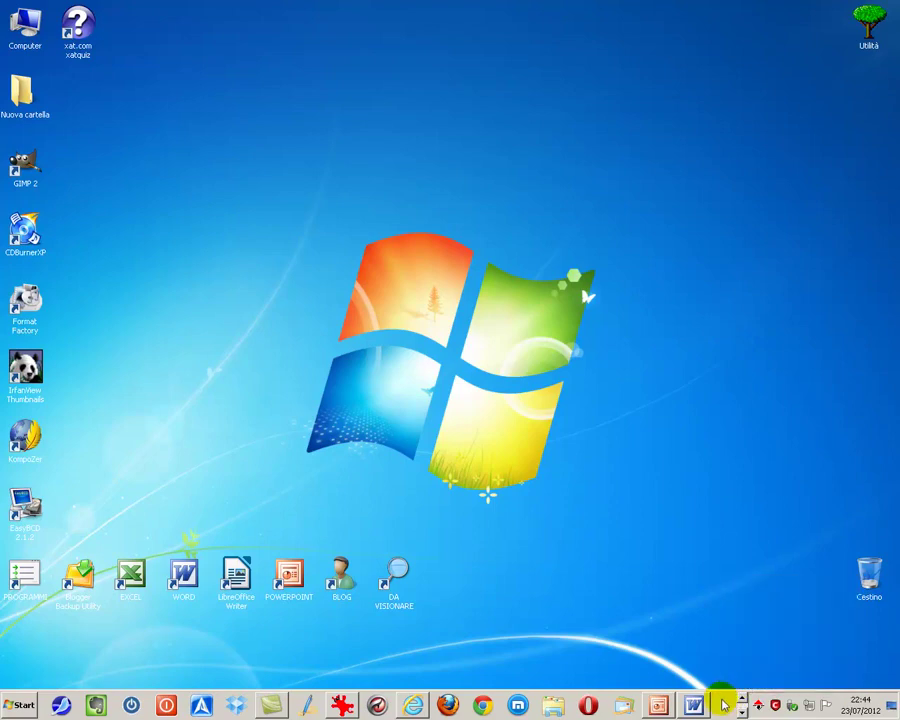
- Open the taskbar properties, apply automatic hiding (Nascondi automaticamente) and reveal the hidden taskbar
right_click(726, 700)
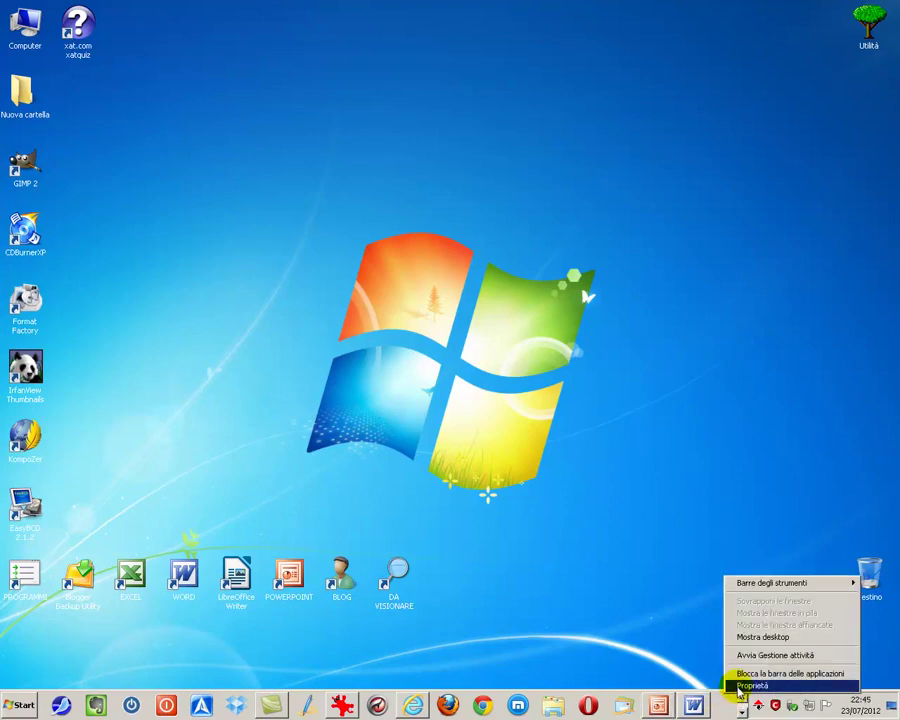
click(752, 686)
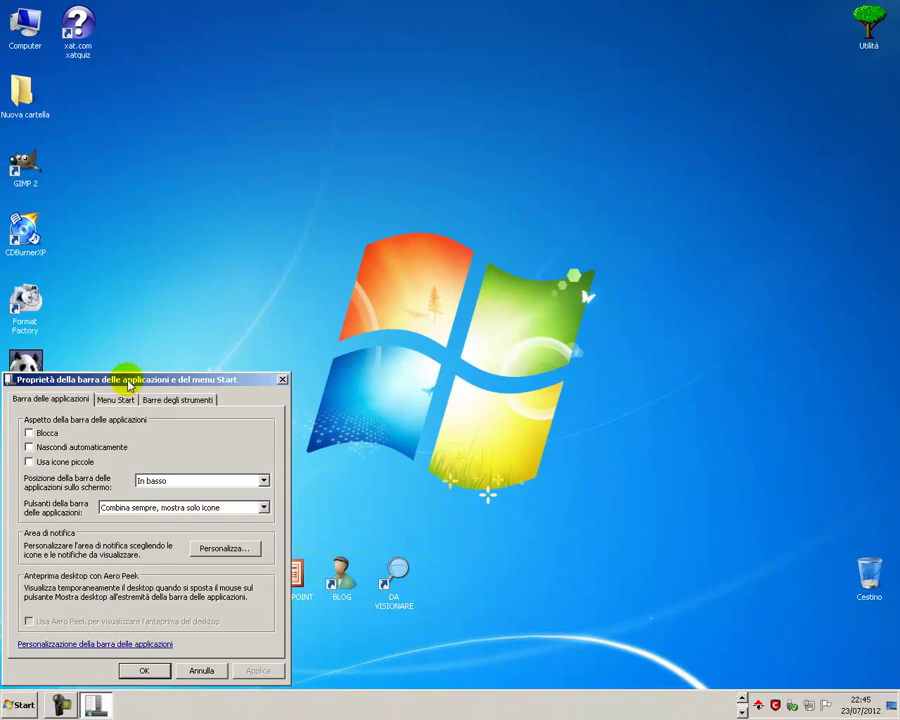
drag(126, 380, 428, 196)
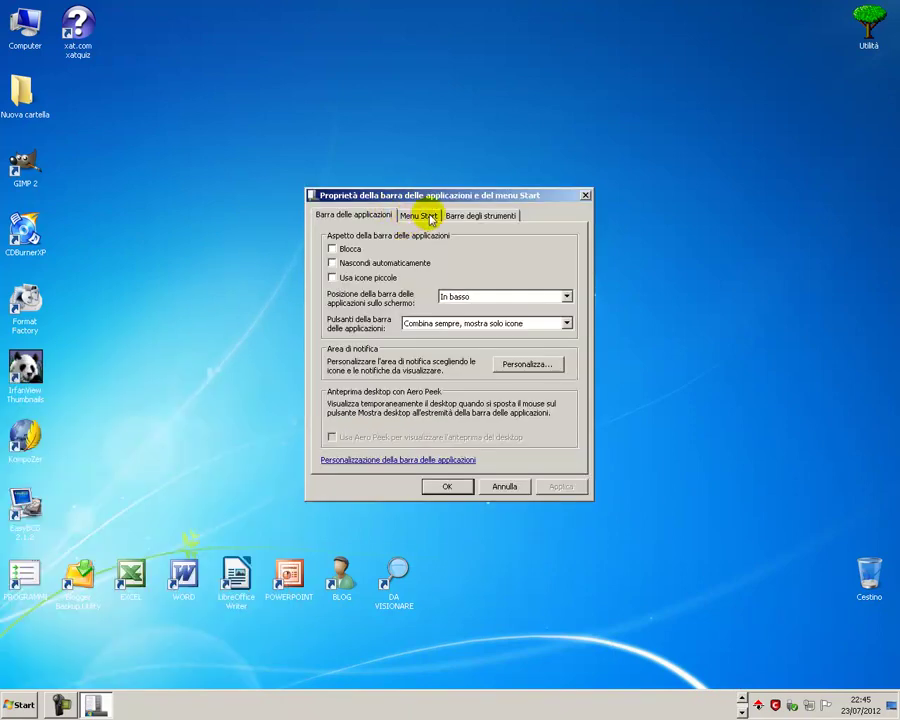
click(333, 250)
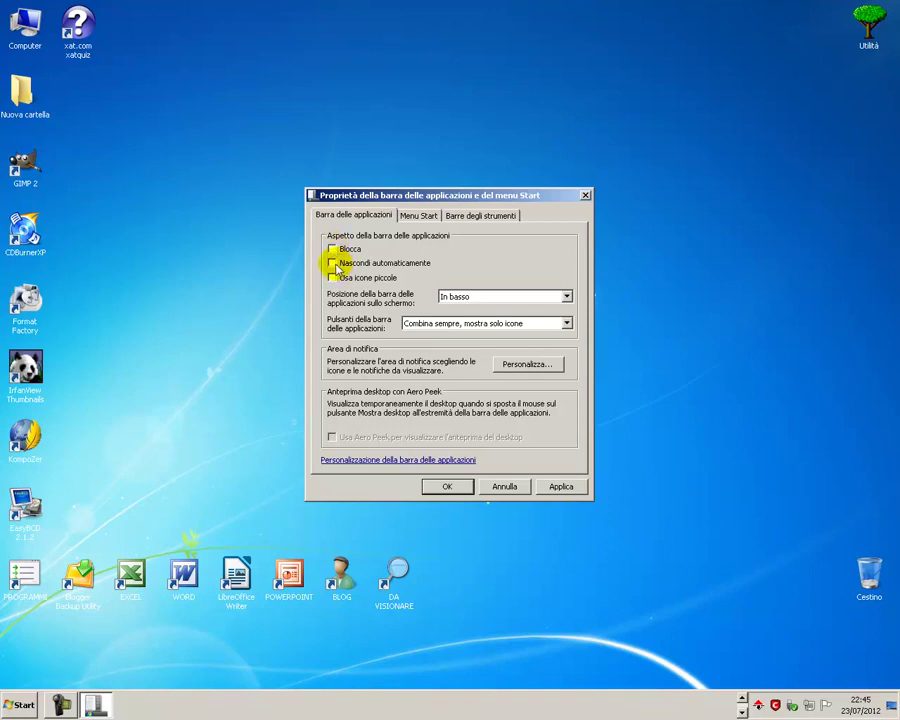
click(333, 264)
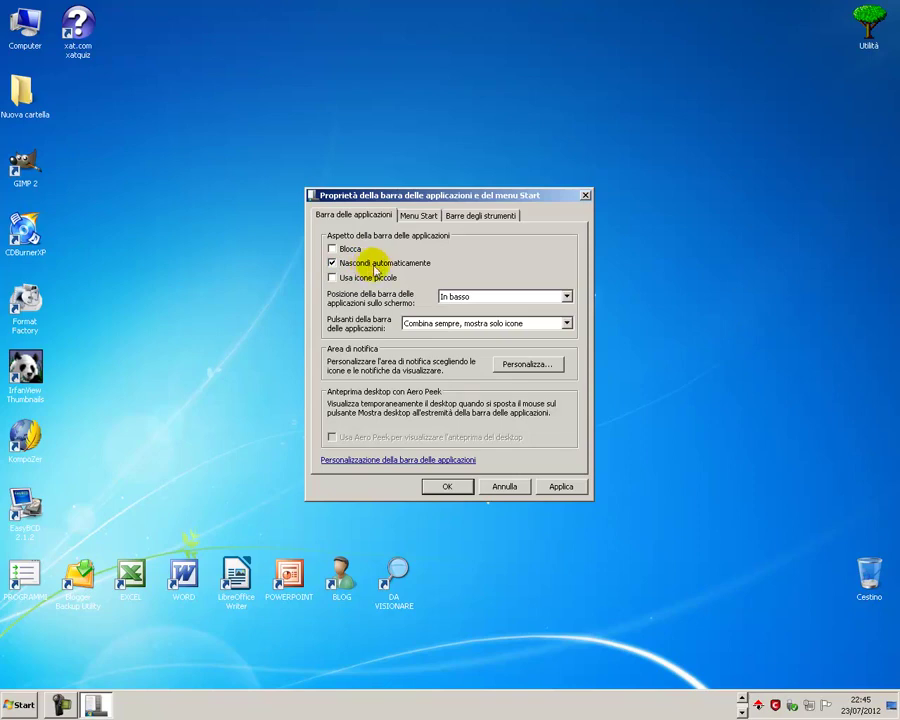
click(561, 487)
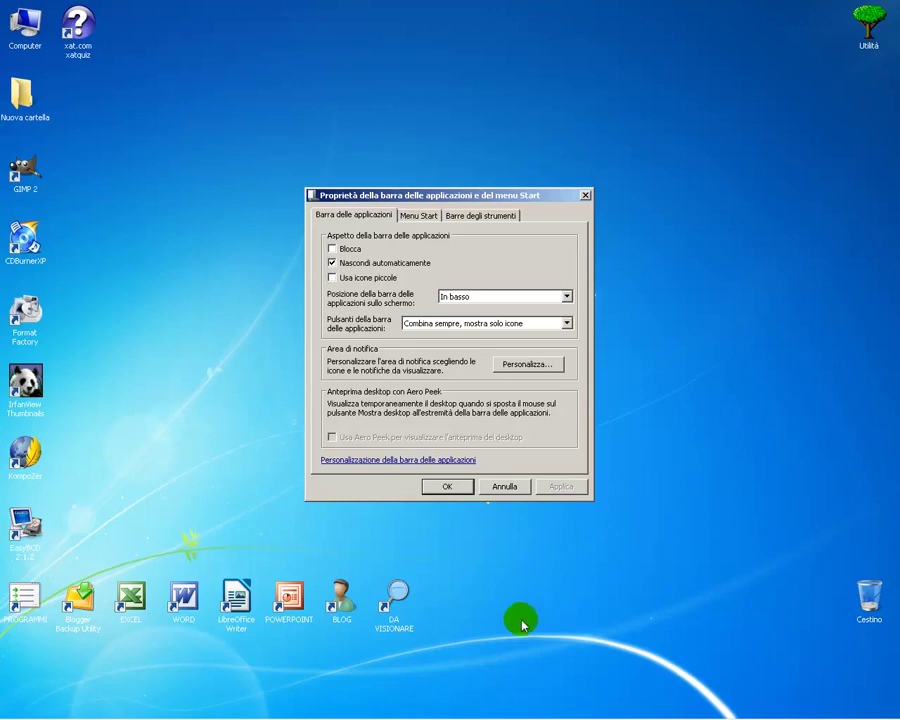
mouse_move(487, 713)
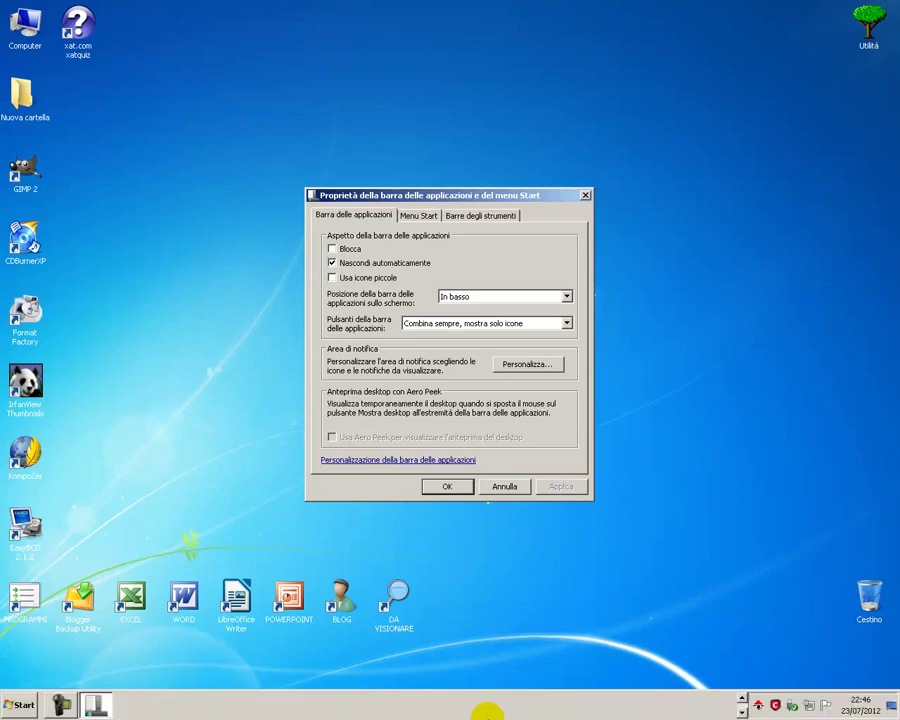
click(745, 705)
- Turn off automatic hiding of the taskbar and apply small icons (Usa icone piccole)
click(332, 263)
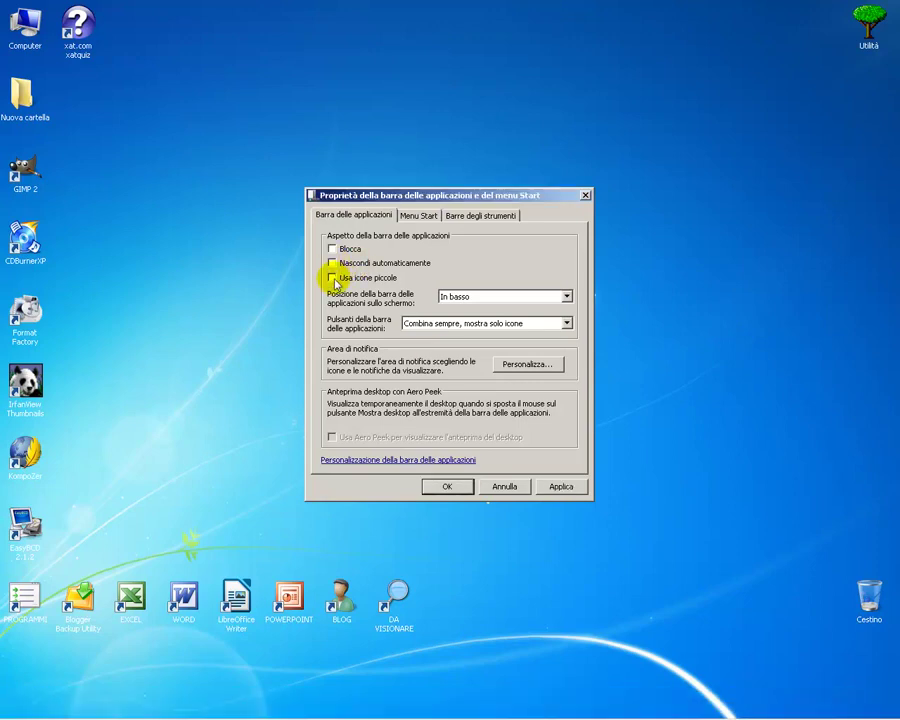
click(333, 278)
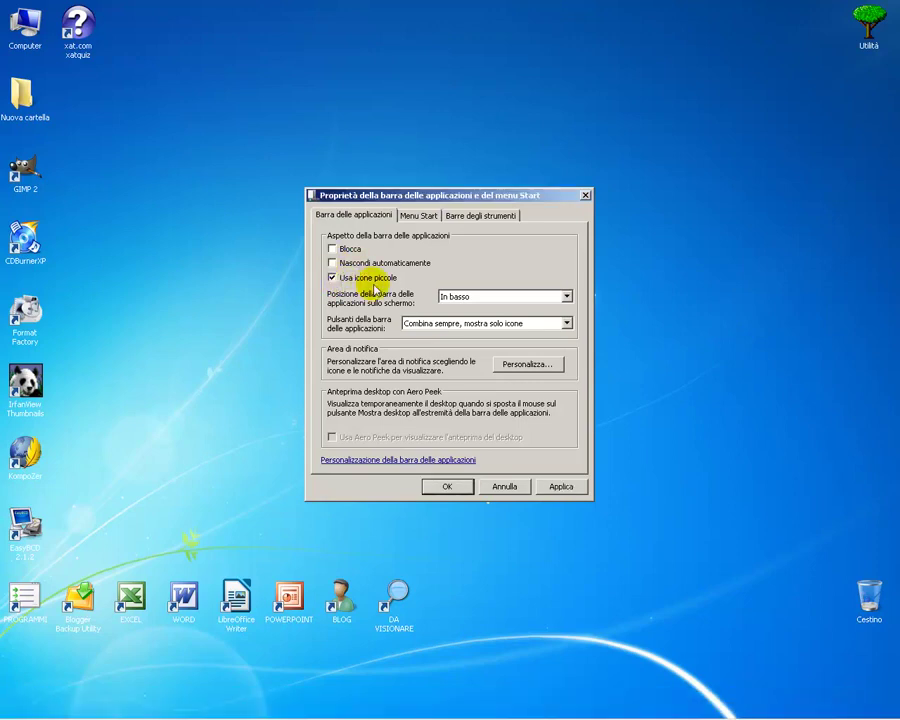
click(560, 487)
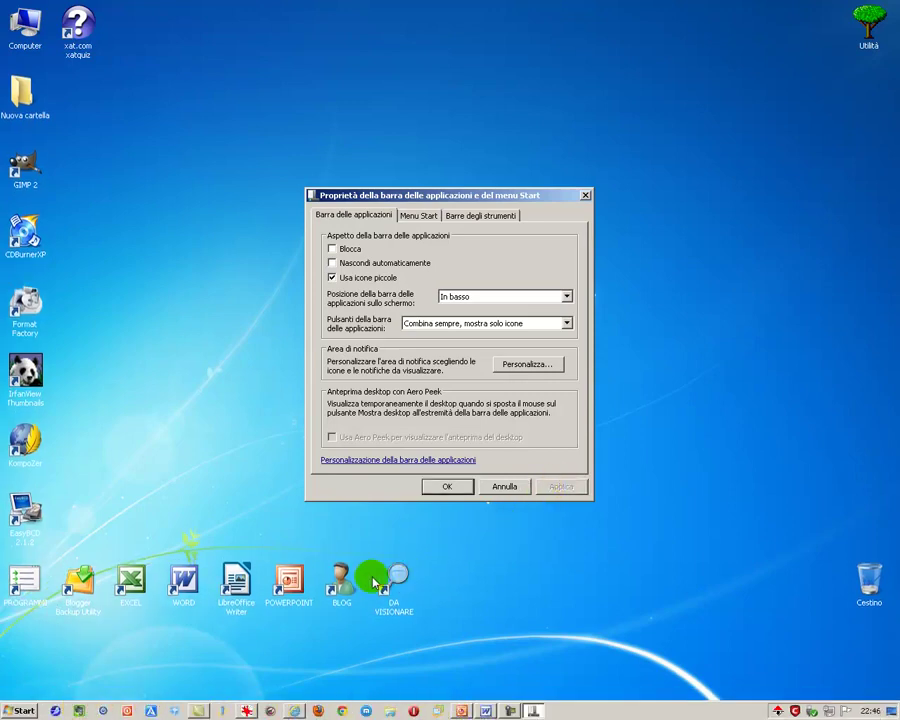
- Apply normal-size taskbar icons, and re-enable Usa icone piccole and confirm the properties
click(332, 278)
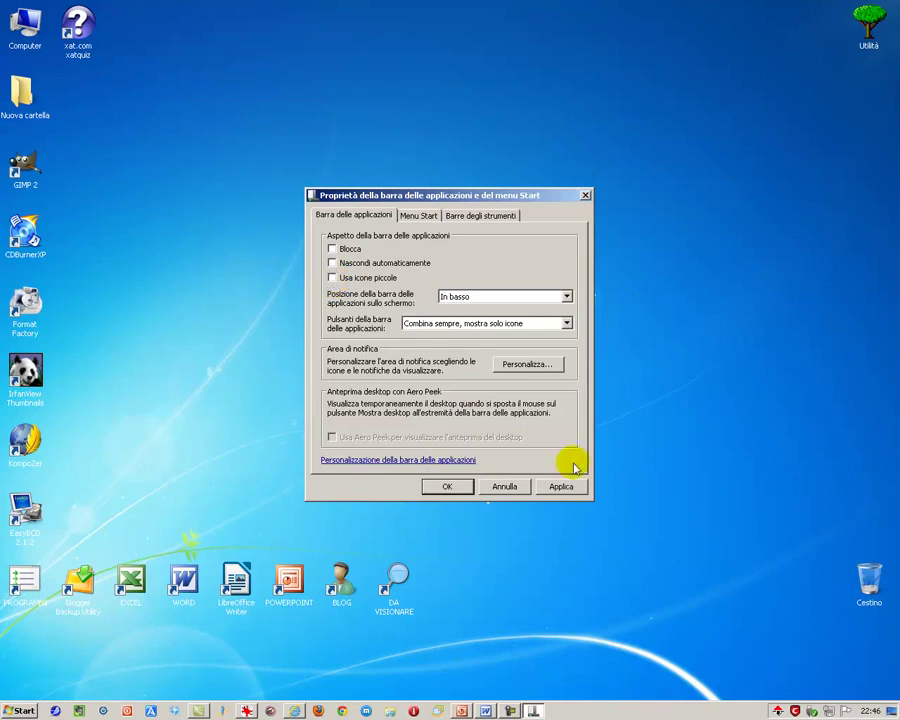
click(562, 487)
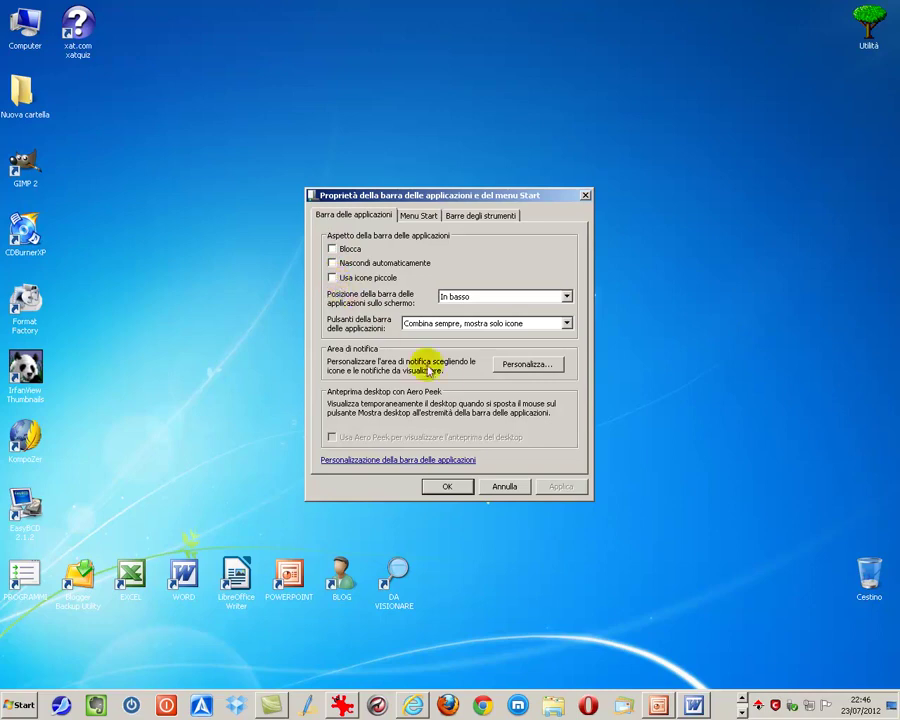
click(336, 277)
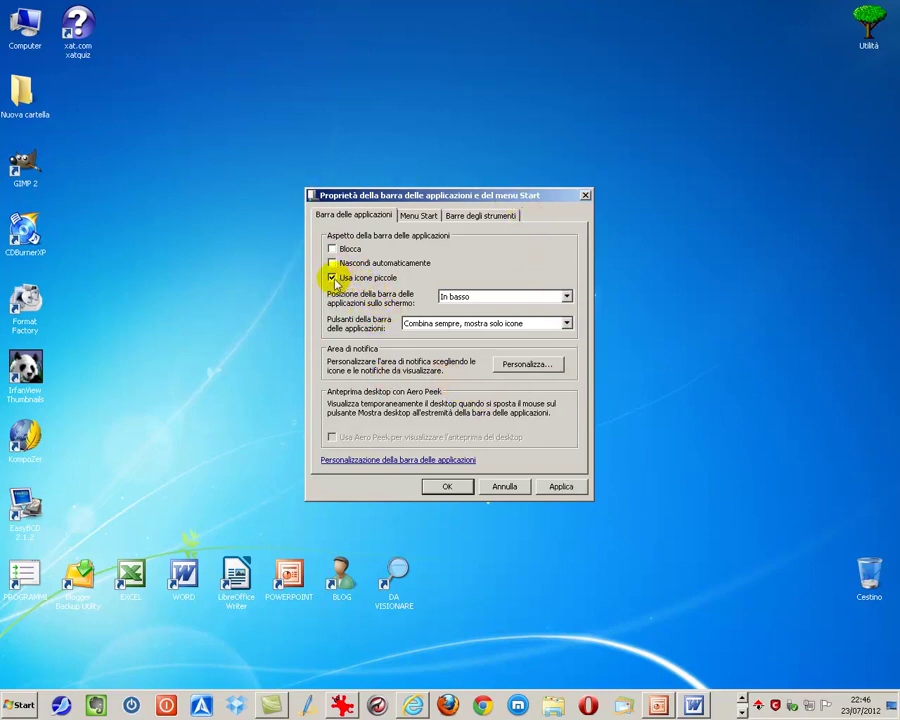
click(447, 487)
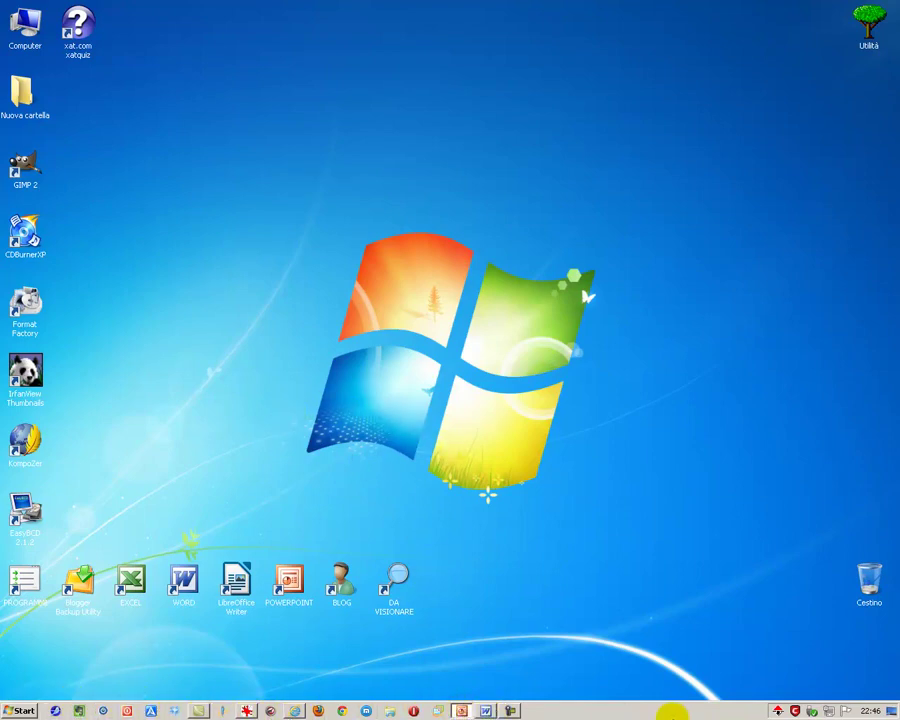
- Reopen the taskbar properties, turn off small icons and apply the taskbar position A destra
right_click(698, 713)
click(706, 702)
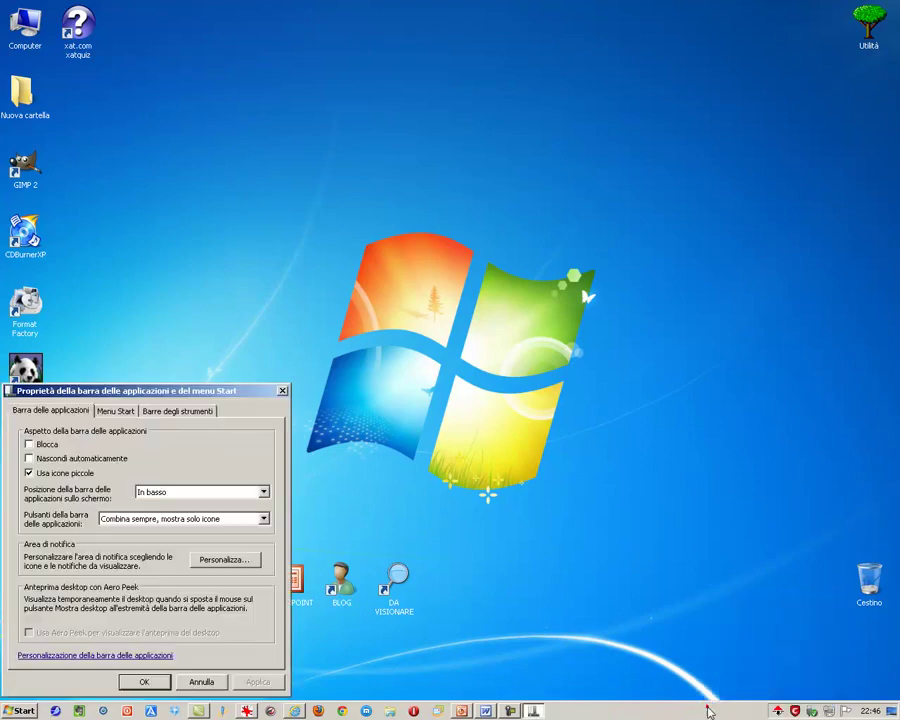
drag(140, 390, 445, 207)
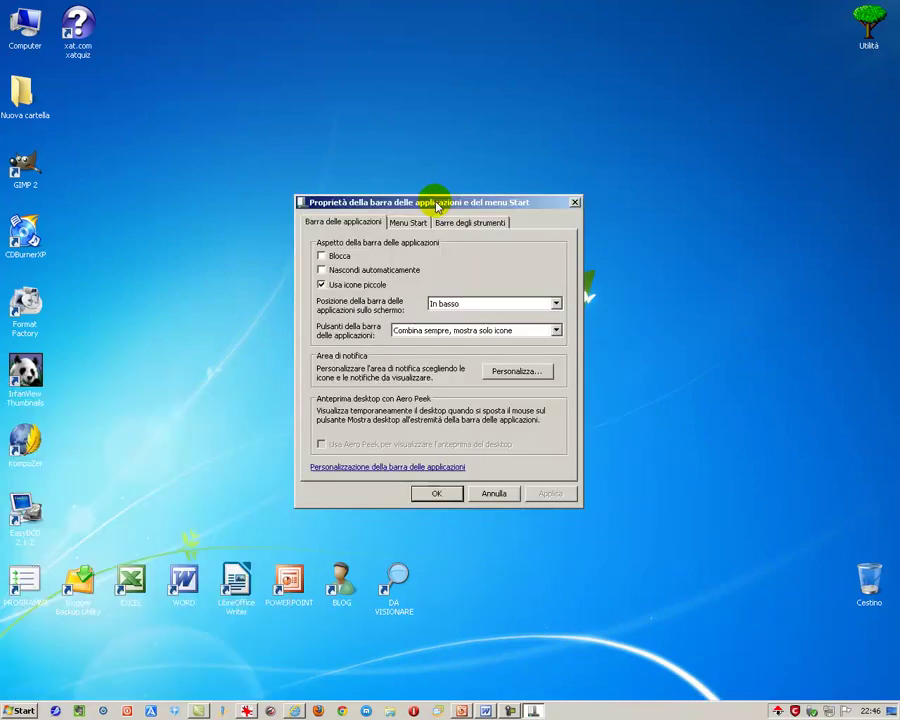
click(556, 302)
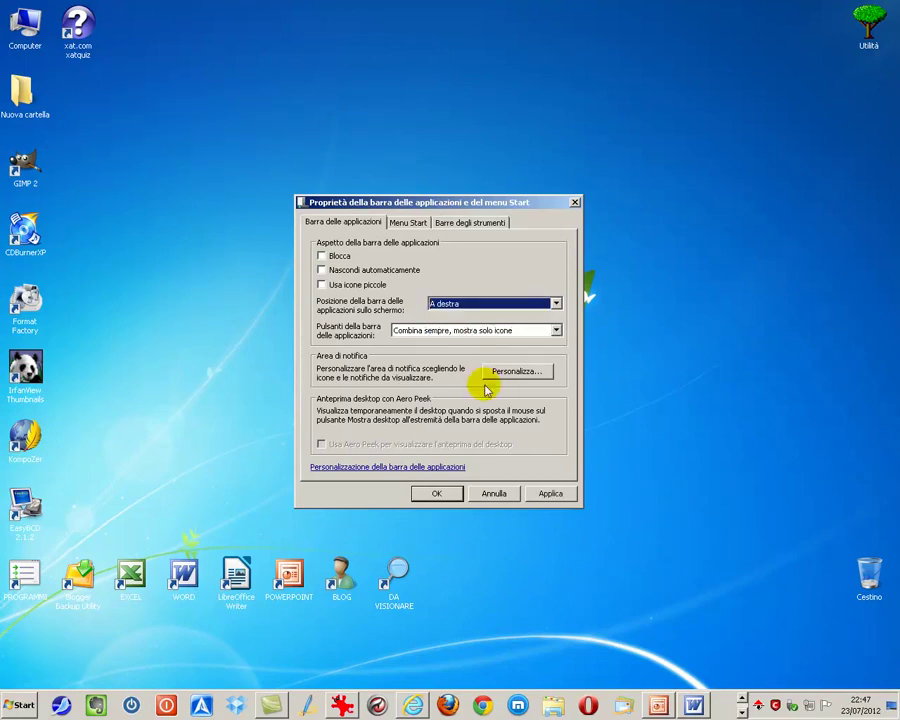
click(541, 493)
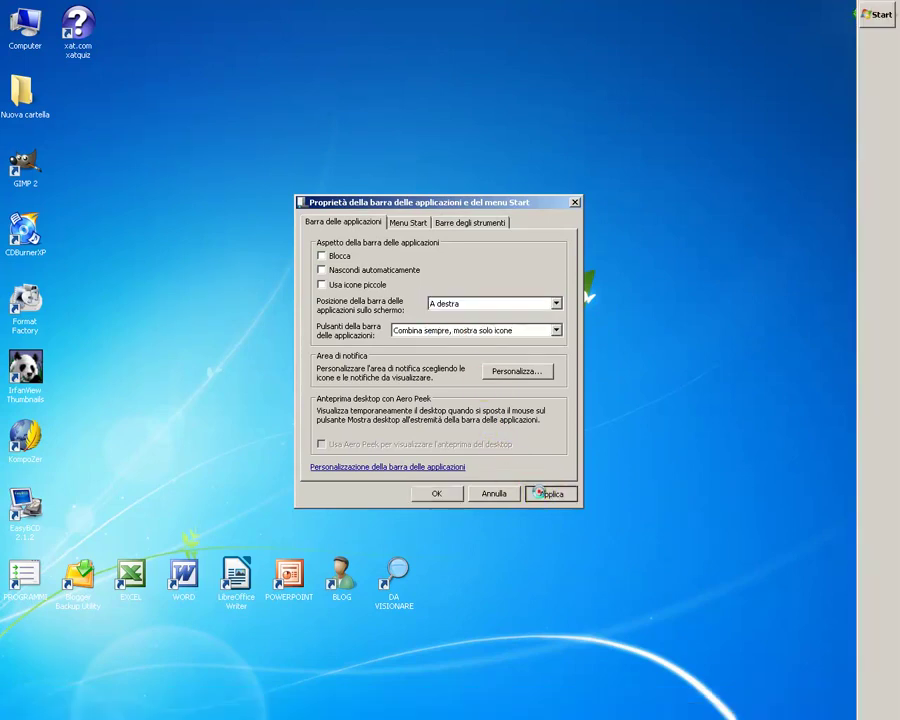
- Set the taskbar position on screen back to In basso and apply it
click(555, 303)
click(494, 317)
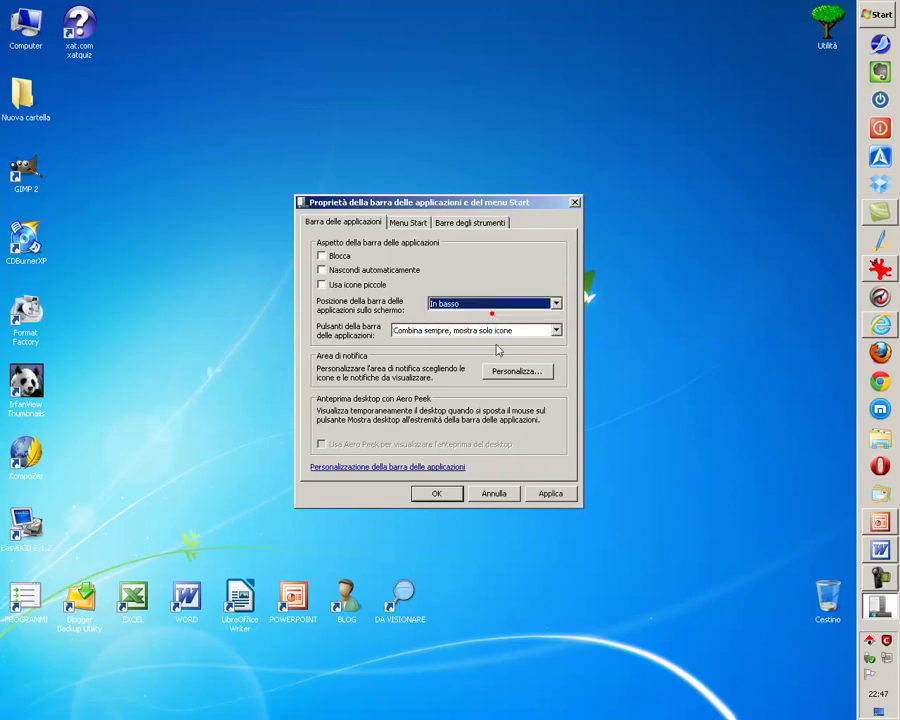
click(546, 492)
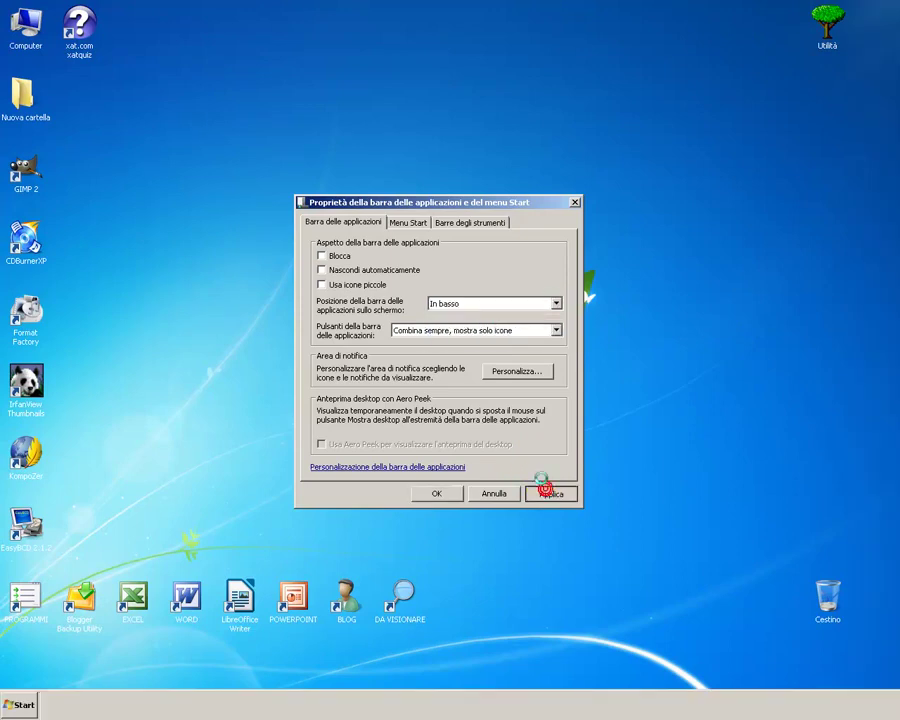
- Apply Non combinare to the taskbar buttons and increase the taskbar's height to show their labels
click(556, 333)
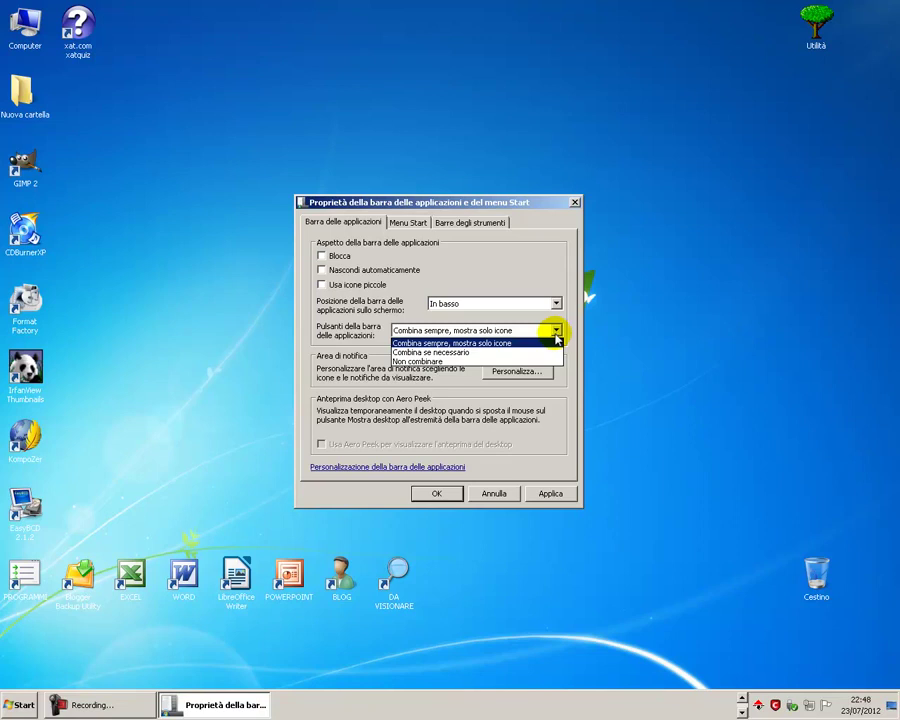
click(474, 362)
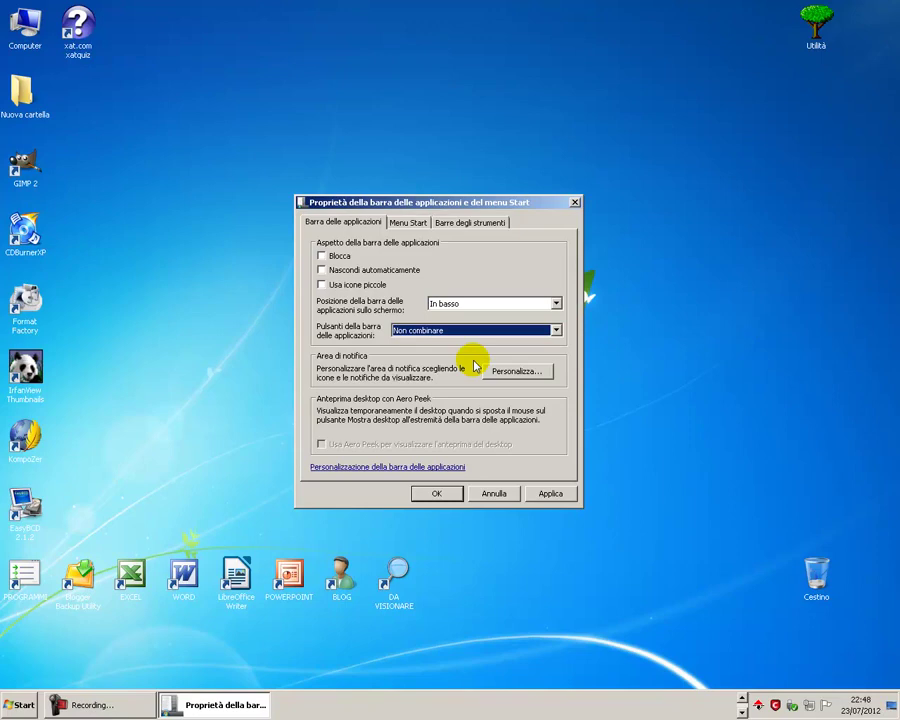
click(560, 493)
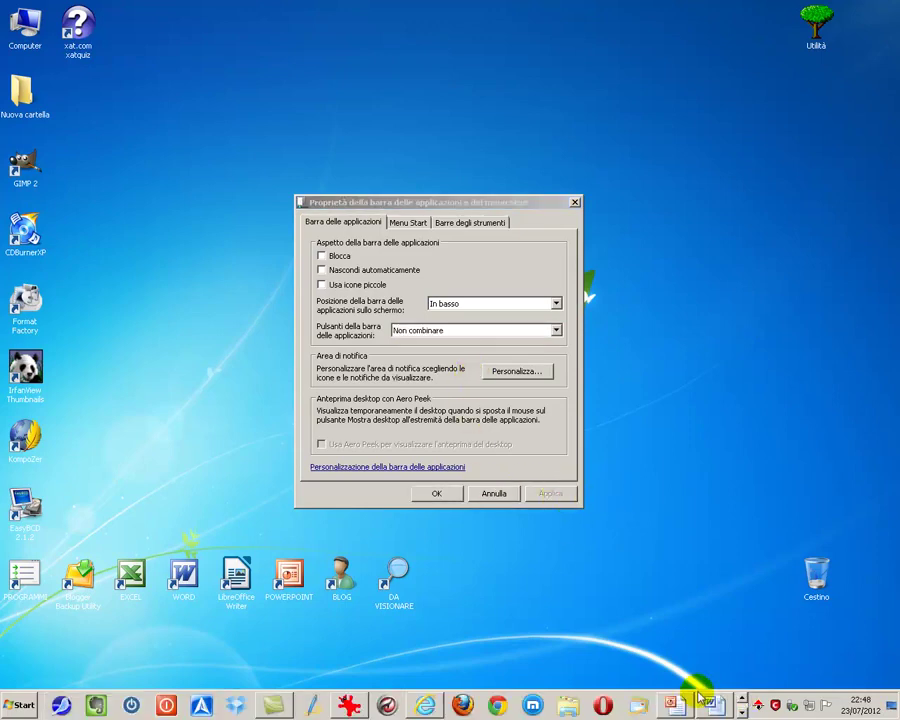
drag(697, 688, 693, 600)
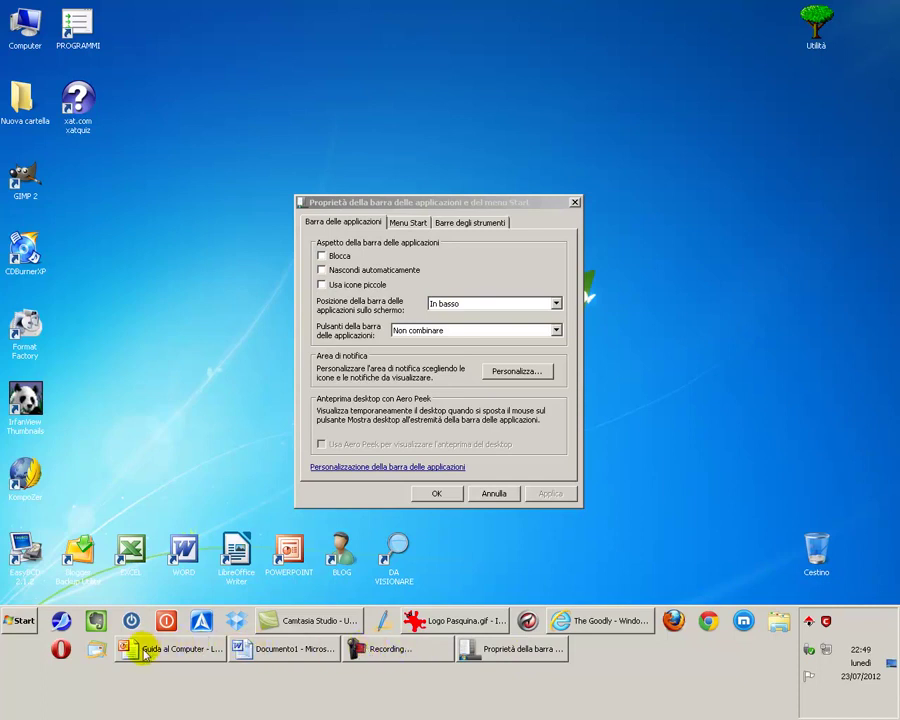
mouse_move(130, 655)
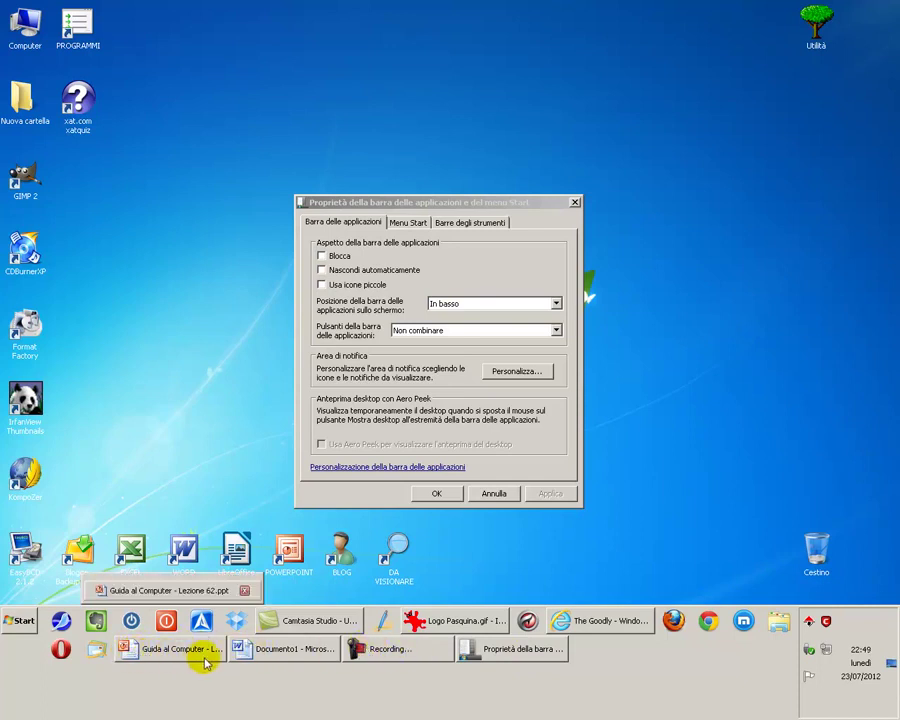
- Apply Combina sempre, mostra solo icone to the taskbar buttons and shrink the taskbar back to one row
click(527, 650)
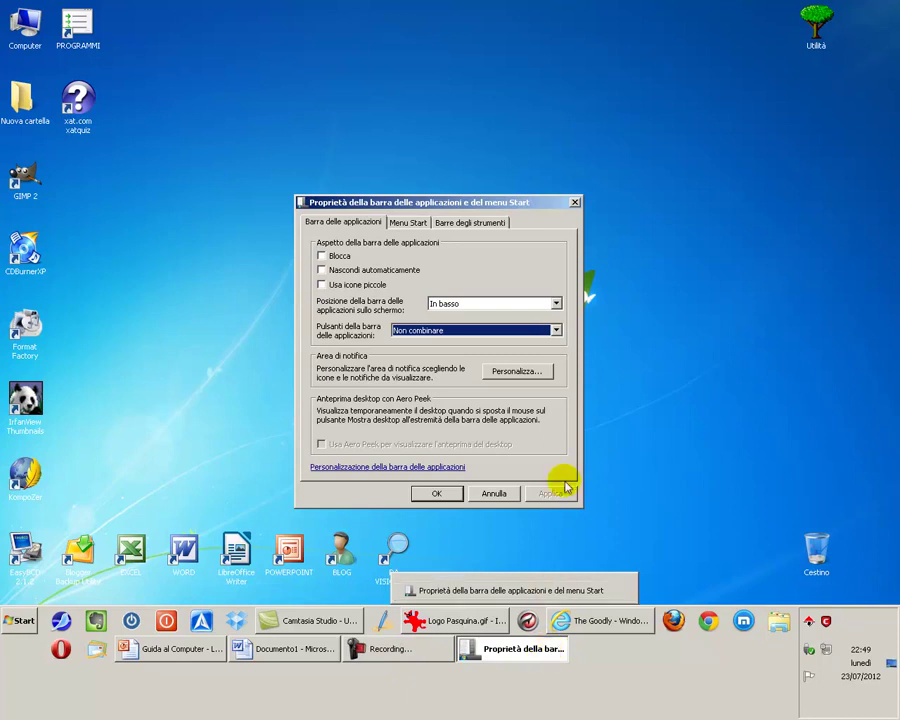
click(545, 330)
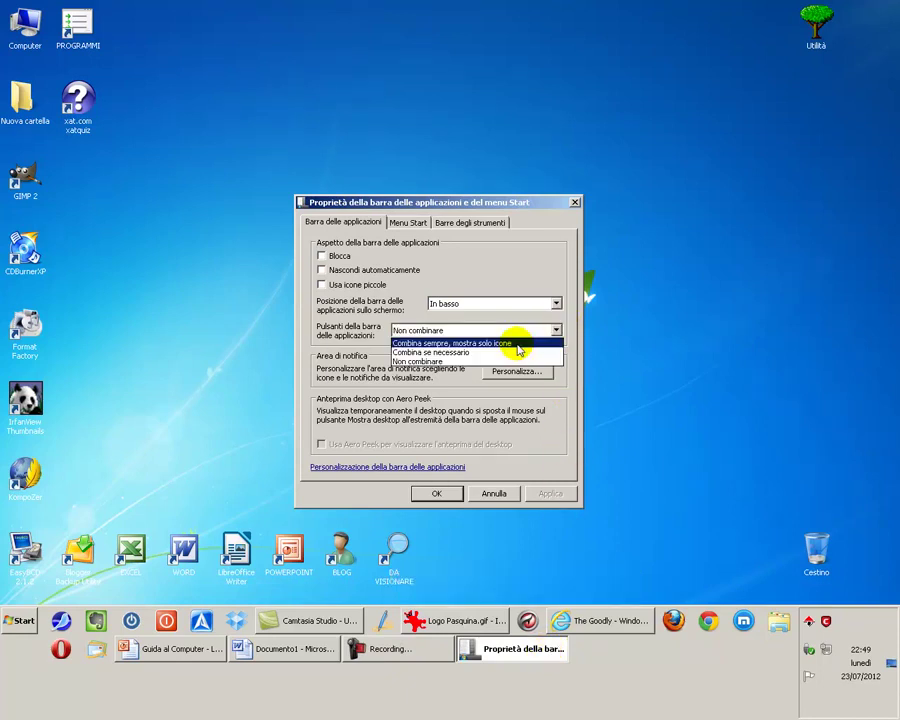
click(517, 345)
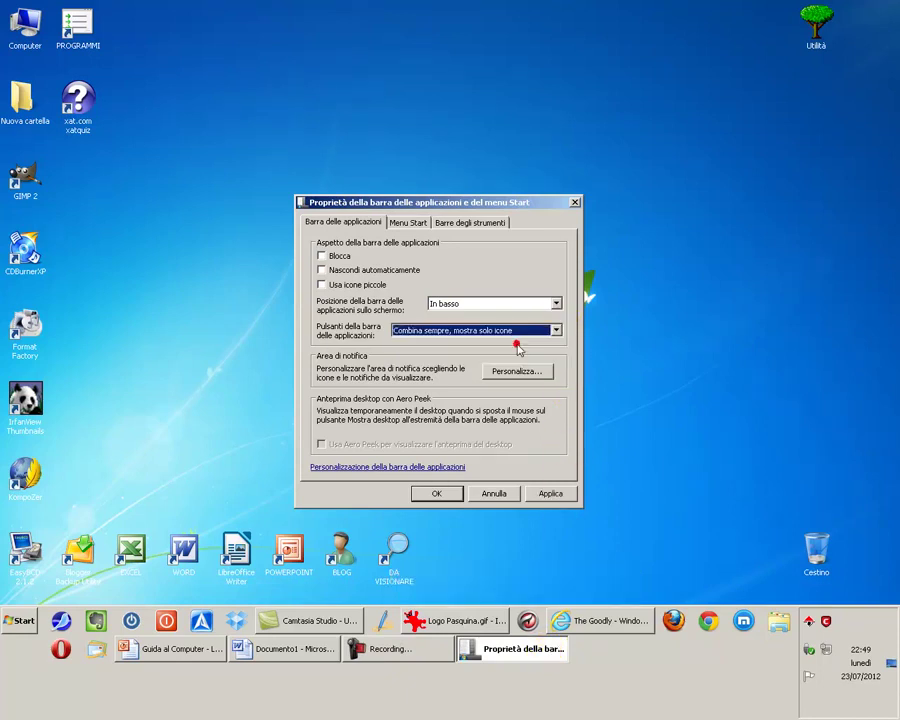
click(548, 494)
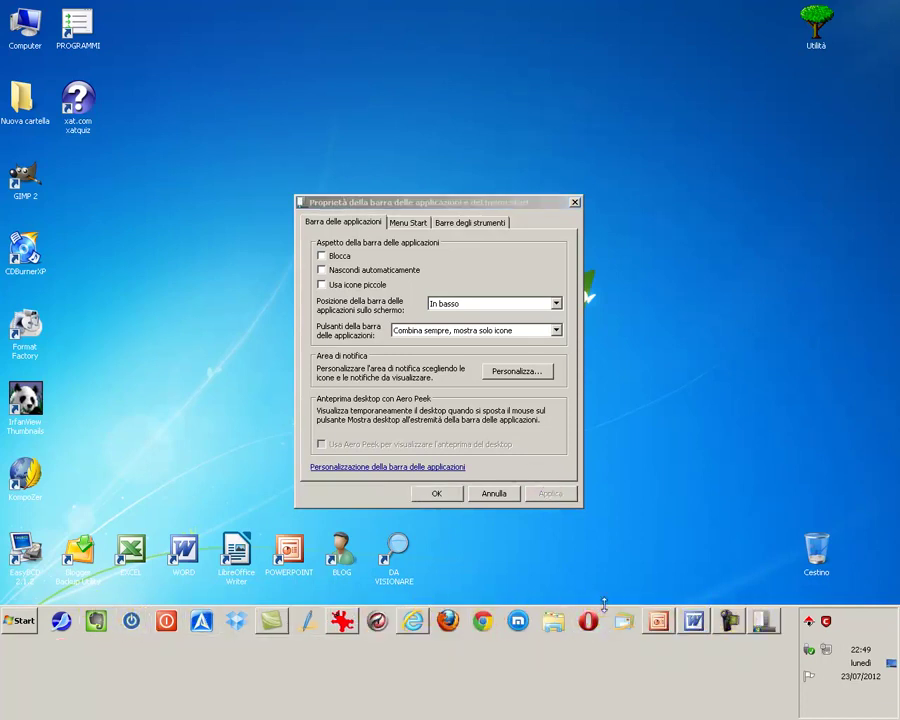
drag(604, 606, 604, 690)
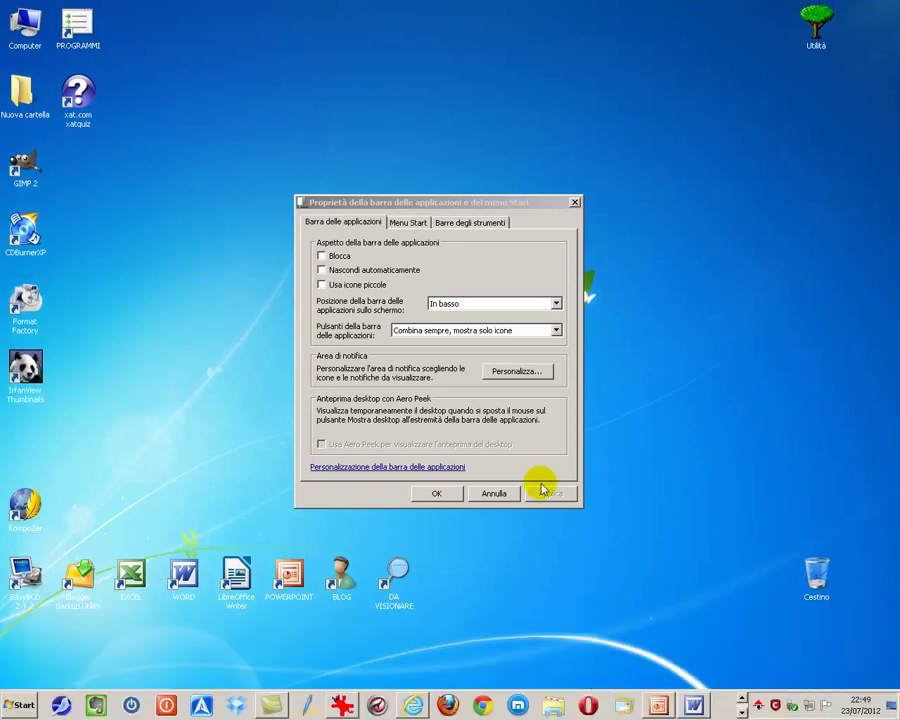
- Set the power button action in the Start menu properties to Arresta il sistema
click(420, 224)
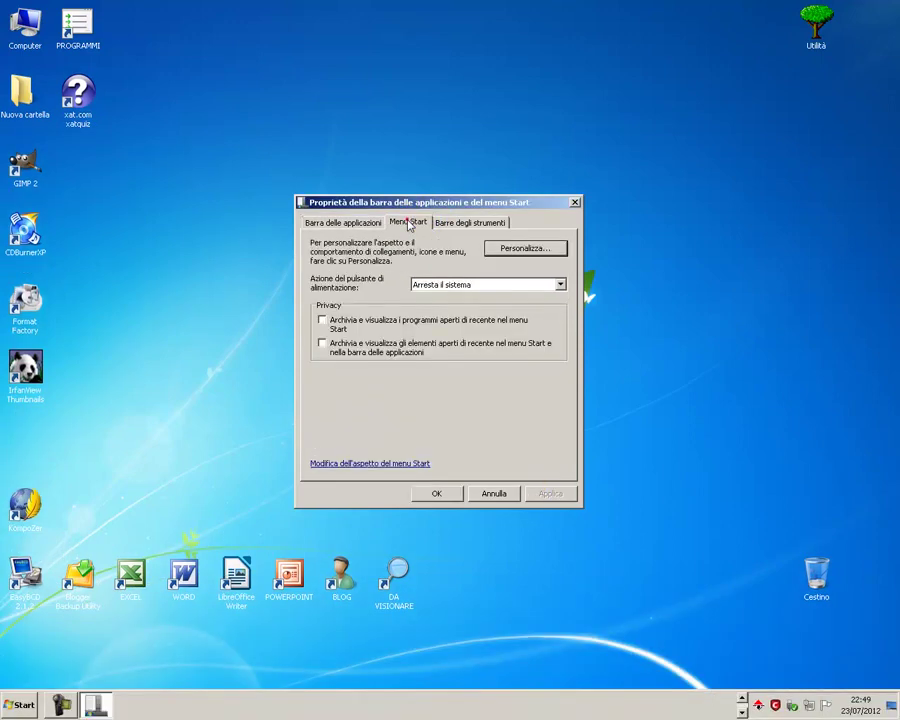
click(561, 285)
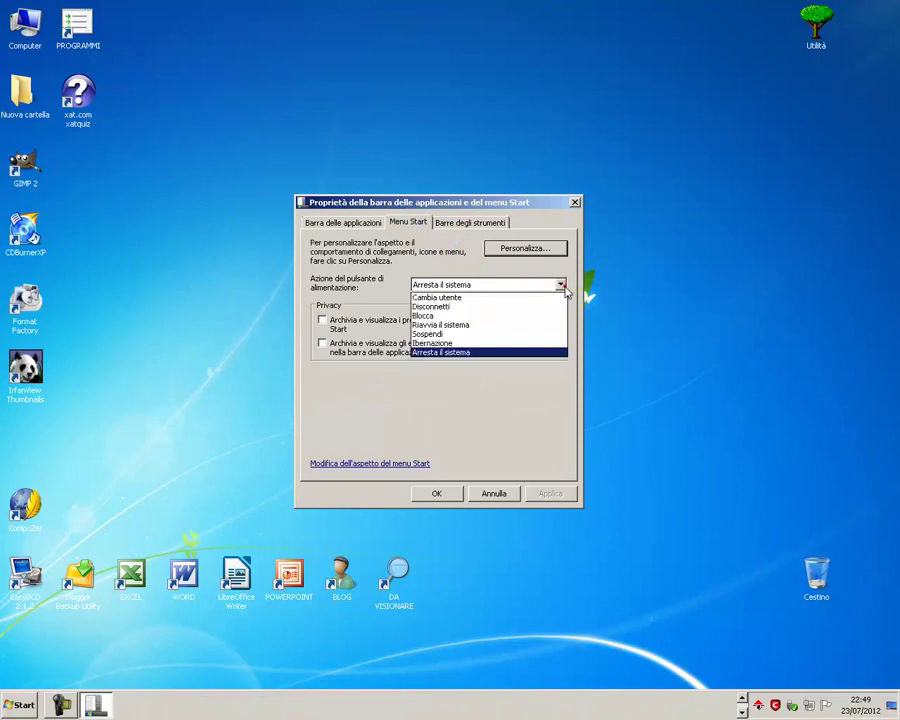
click(457, 355)
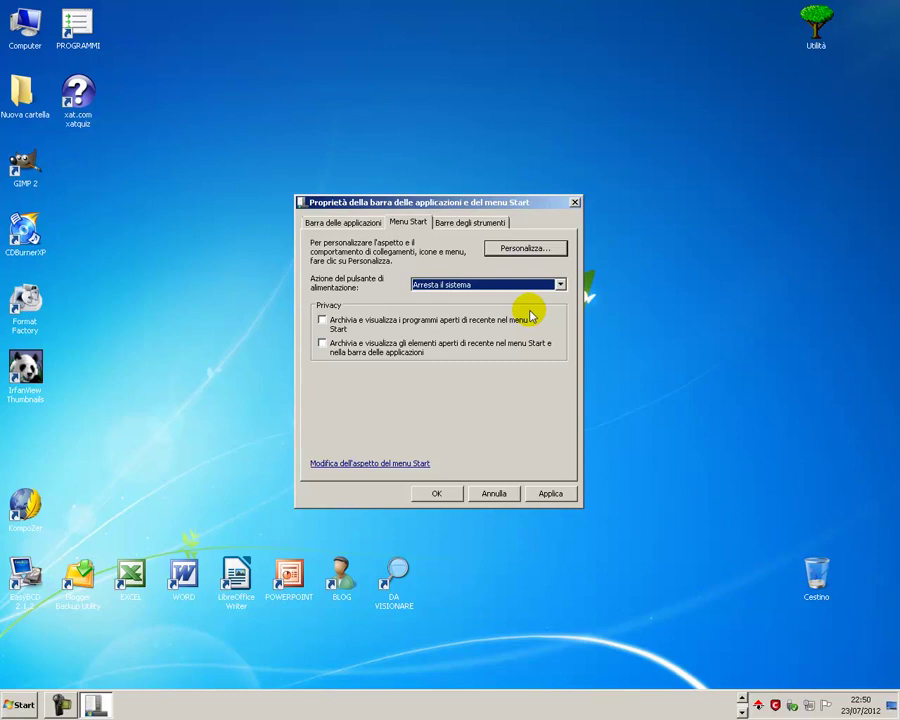
- Review the Start menu's customization options for links, icons and menus, and close them without changes
click(527, 248)
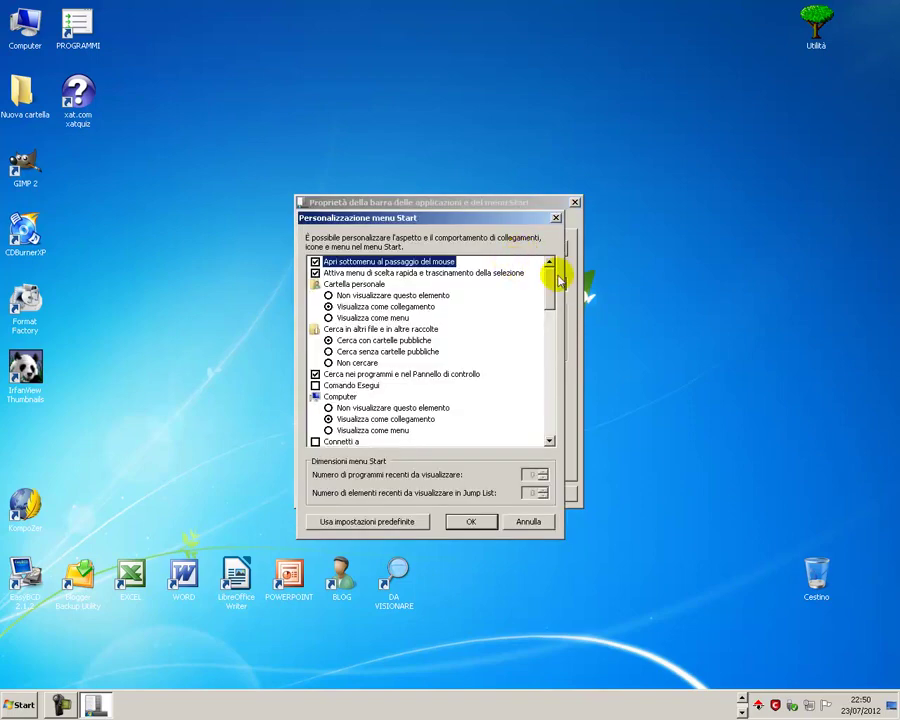
mouse_move(554, 267)
mouse_down()
mouse_move(546, 296)
mouse_move(554, 410)
mouse_move(553, 257)
mouse_up()
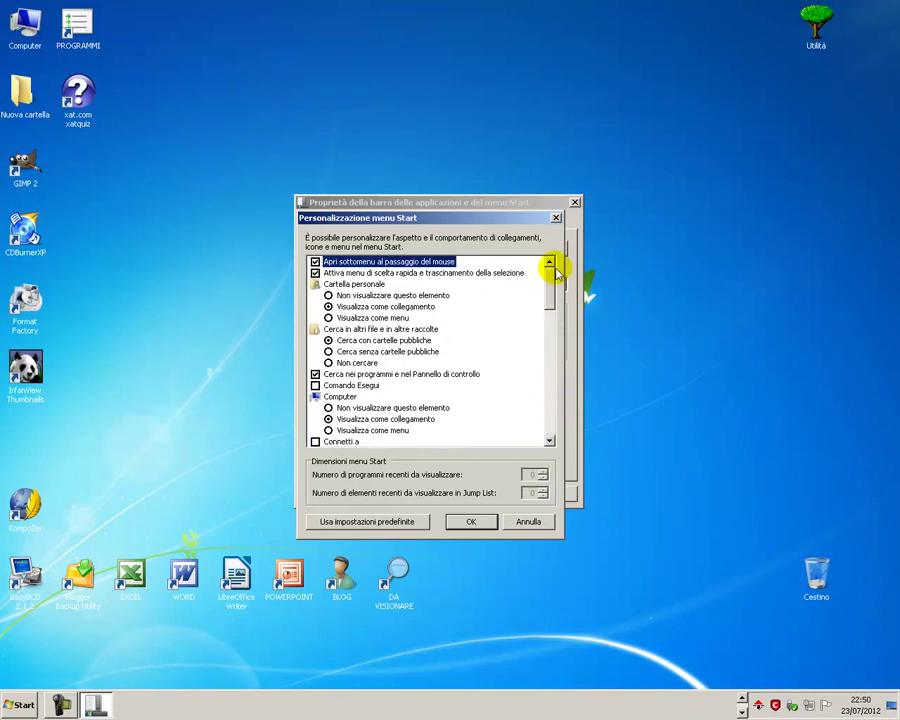
click(526, 526)
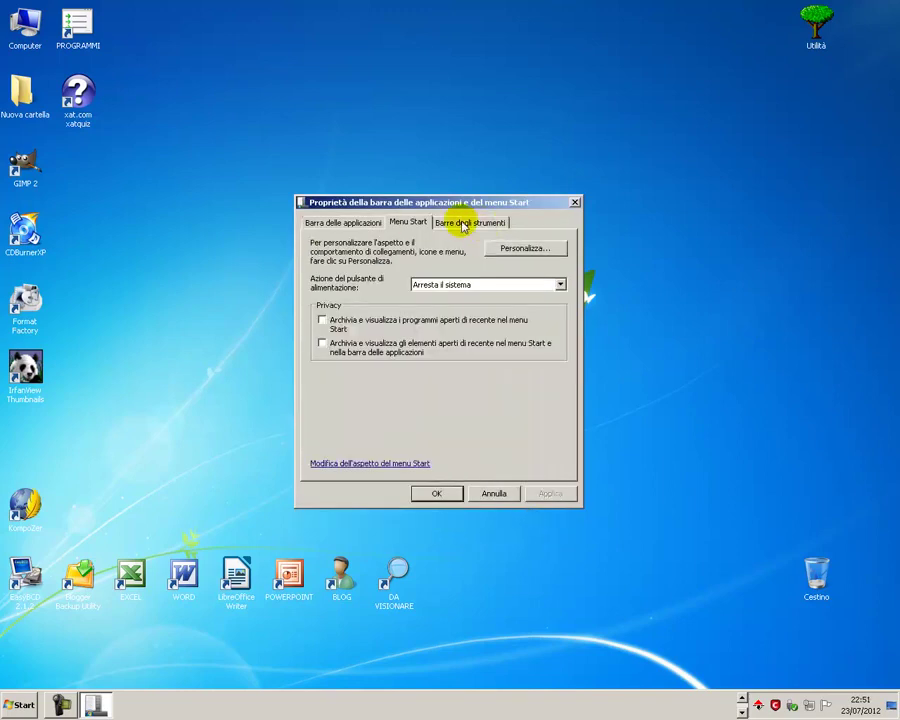
- Add the Indirizzi, Collegamenti, iTunes and Desktop toolbars to the taskbar and apply the change
click(461, 222)
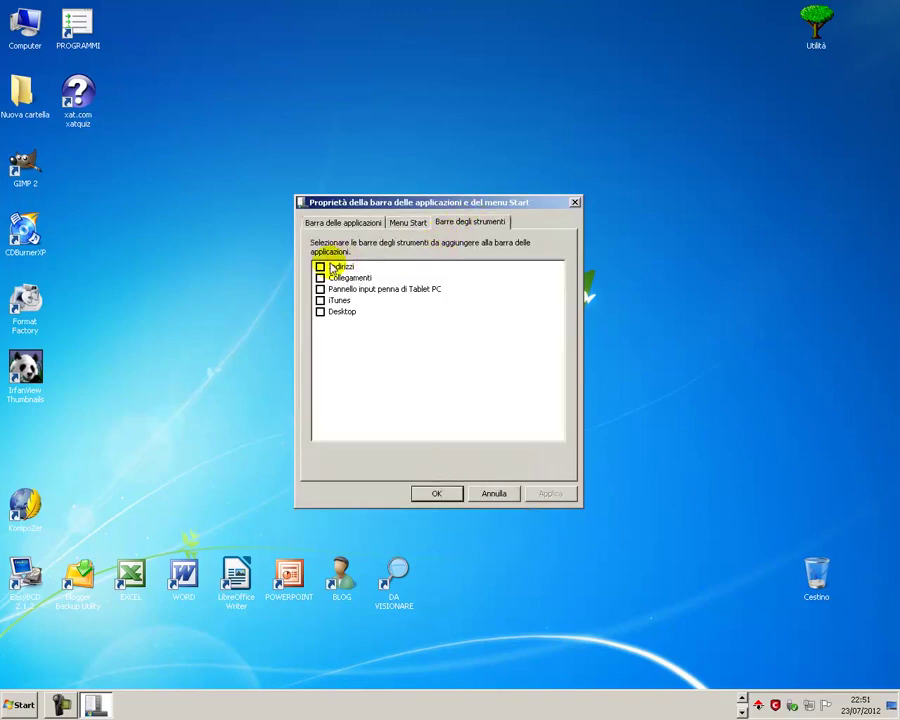
click(320, 267)
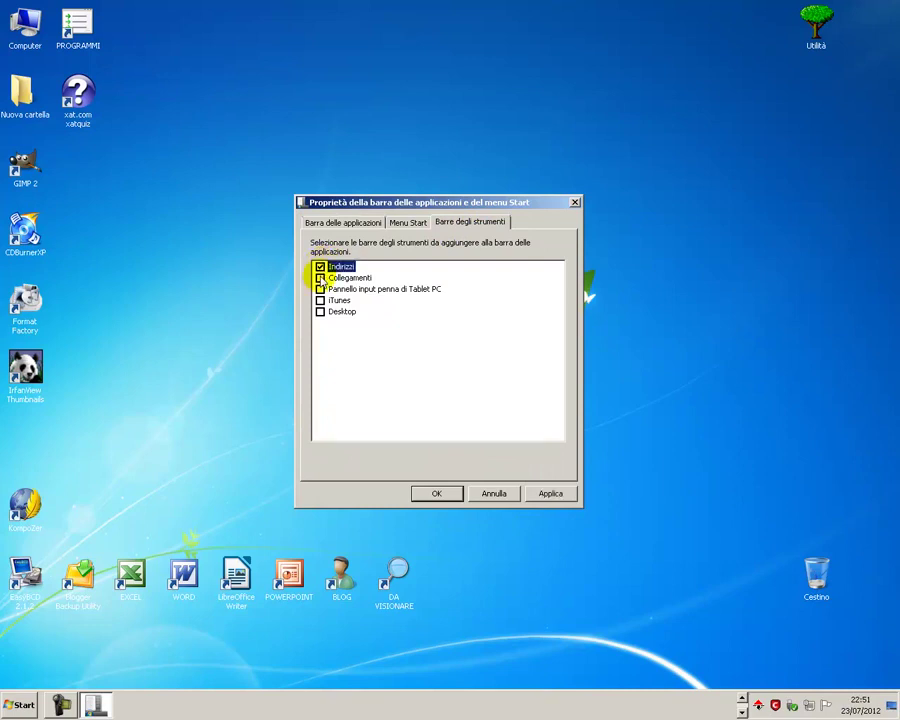
click(320, 278)
click(320, 300)
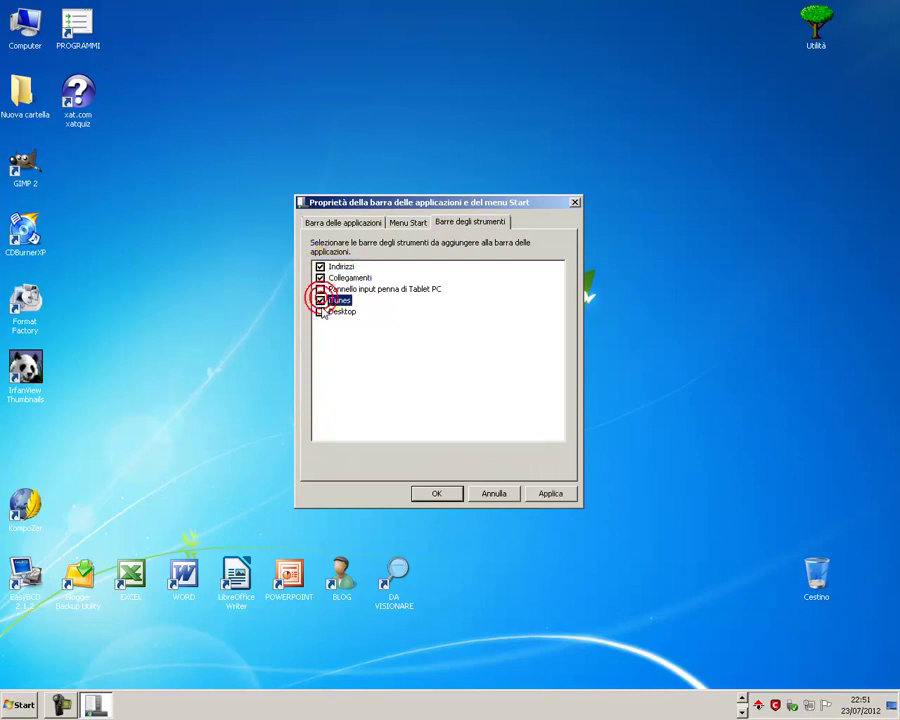
click(320, 311)
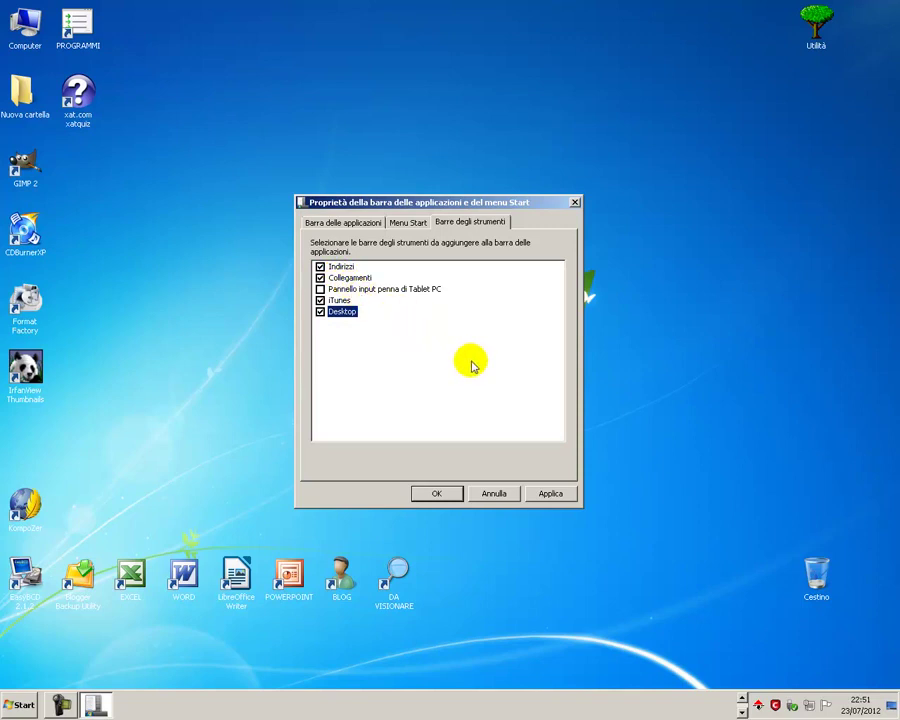
click(551, 494)
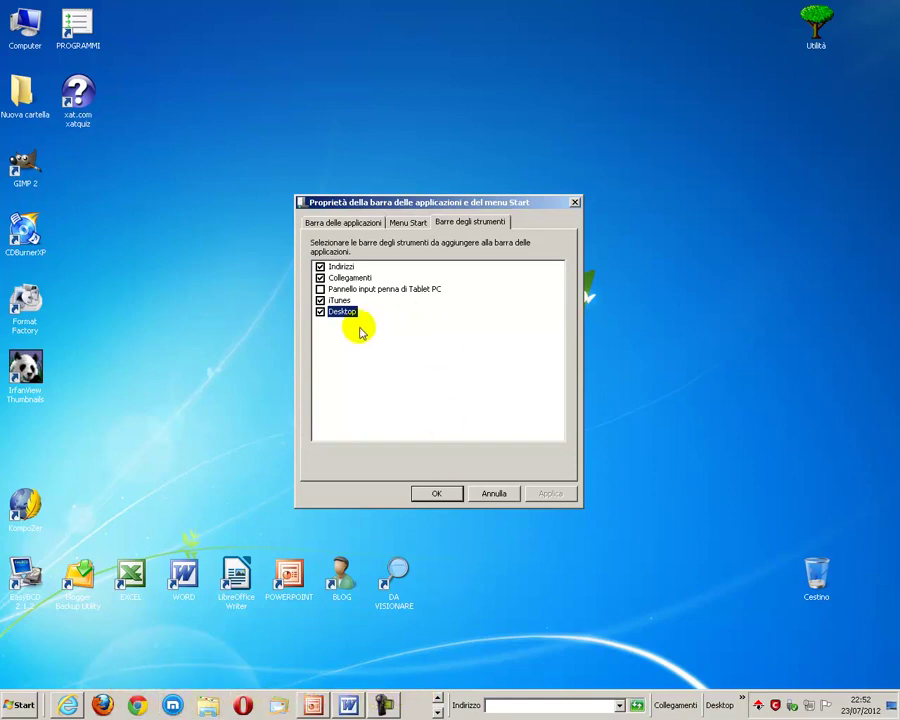
- Remove the Desktop, iTunes, Collegamenti and Indirizzi toolbars from the taskbar and apply the change
click(320, 312)
click(320, 300)
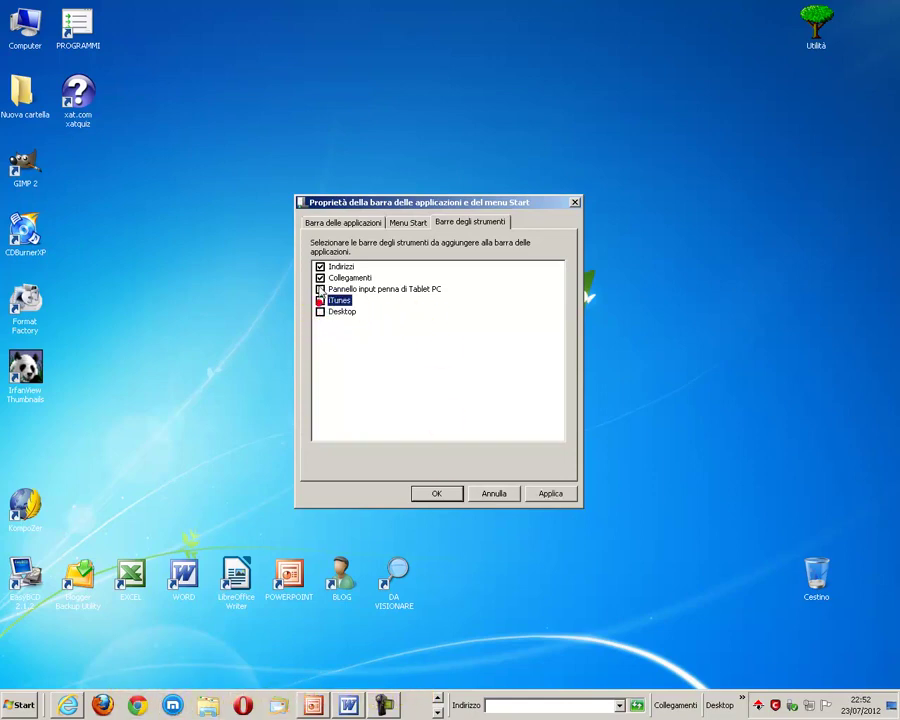
click(320, 277)
click(320, 266)
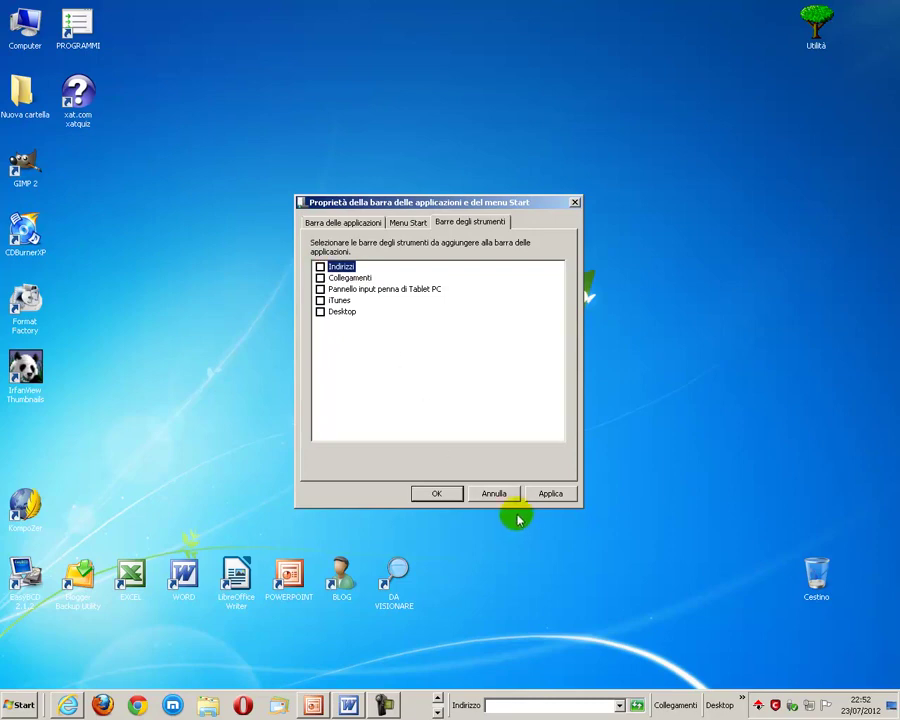
click(542, 492)
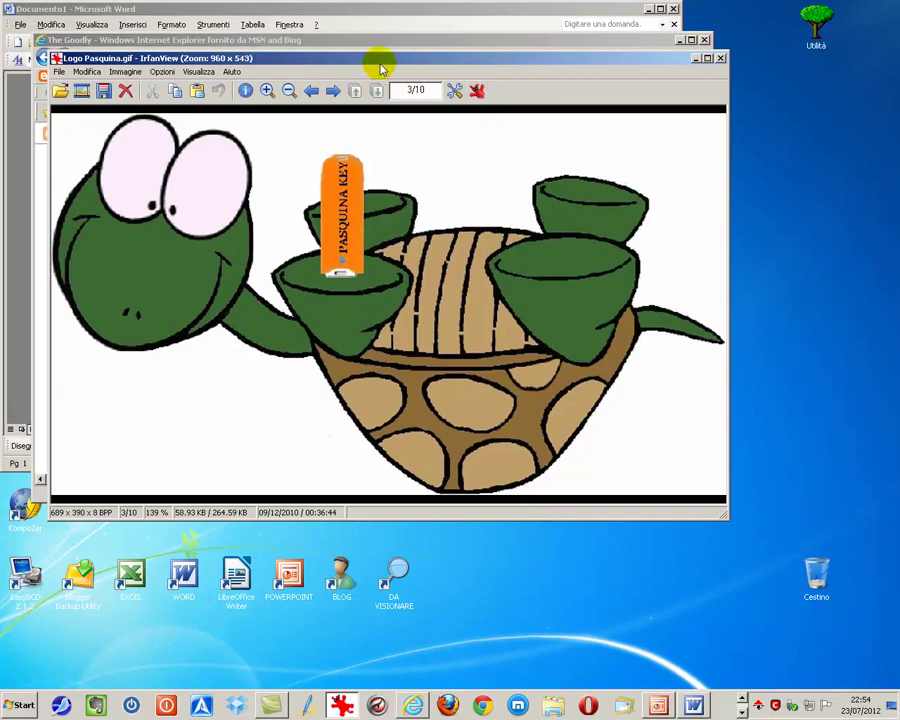
- Move the IrfanView and Internet Explorer windows apart so that the open windows lie scattered on the desktop
drag(380, 68, 460, 145)
click(425, 46)
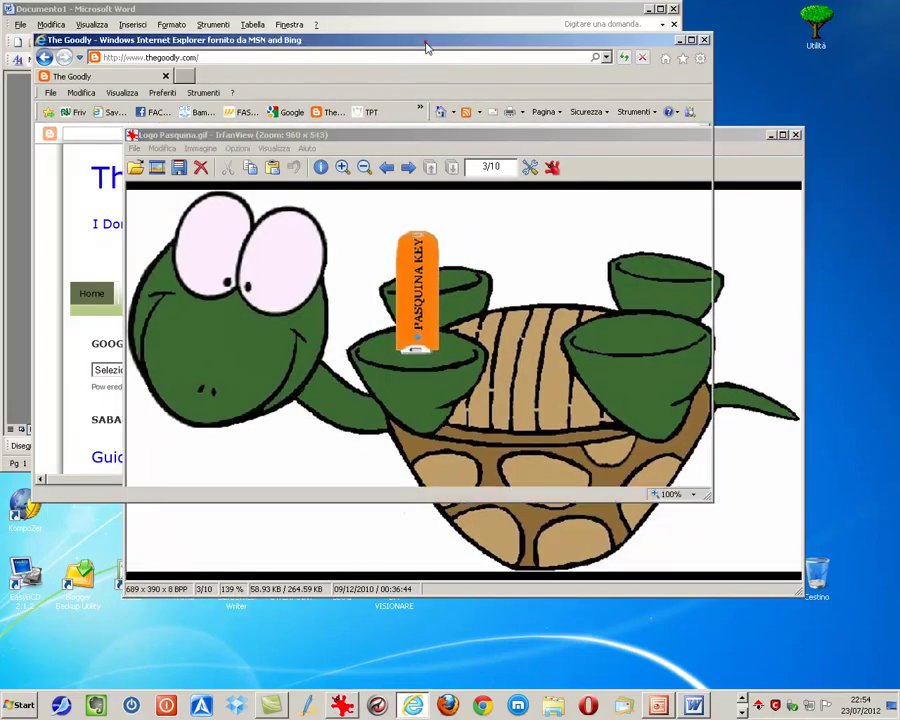
drag(410, 46, 360, 143)
click(743, 128)
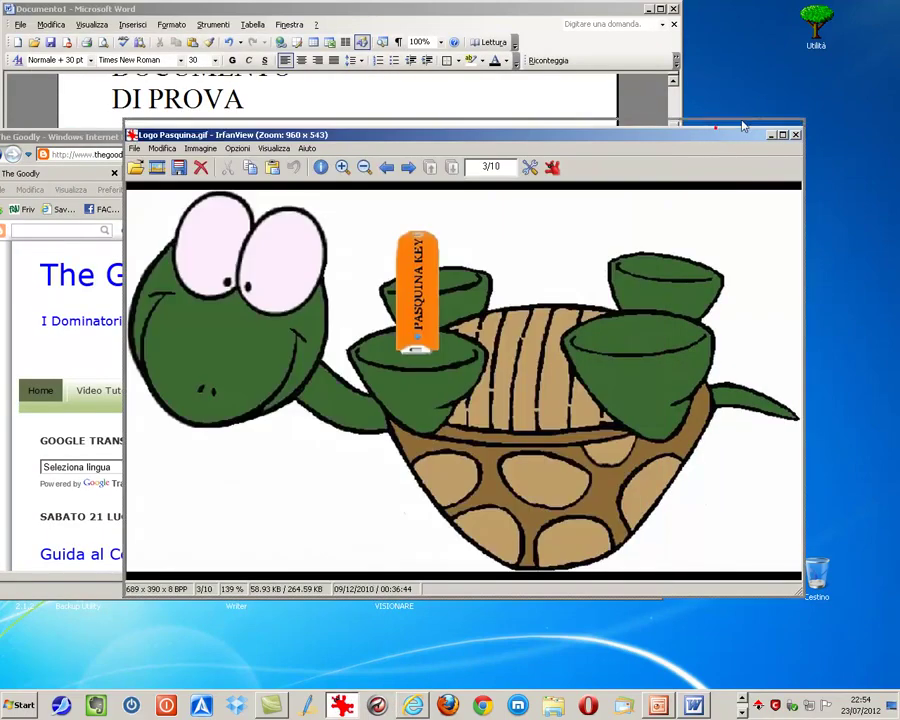
drag(743, 128, 745, 61)
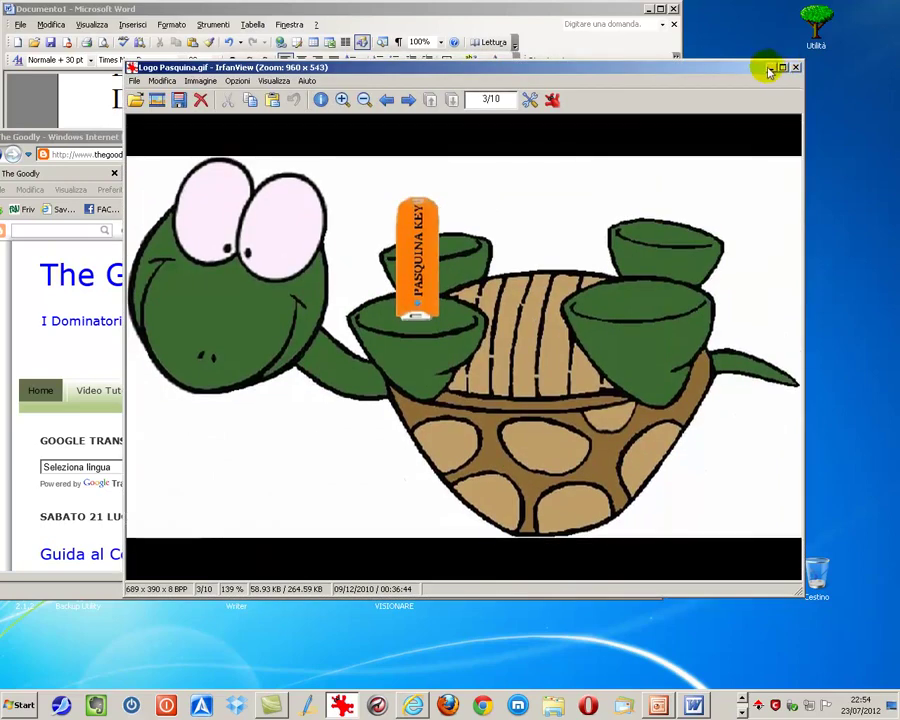
- Cascade the open windows with Sovrapponi le finestre and bring the Word document to the front
right_click(729, 704)
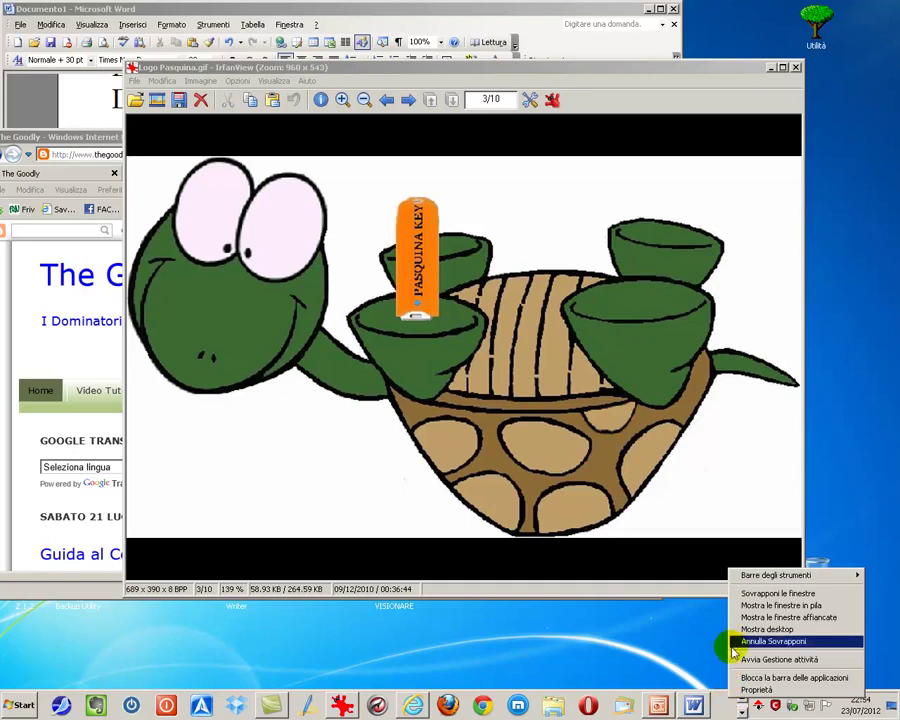
click(762, 594)
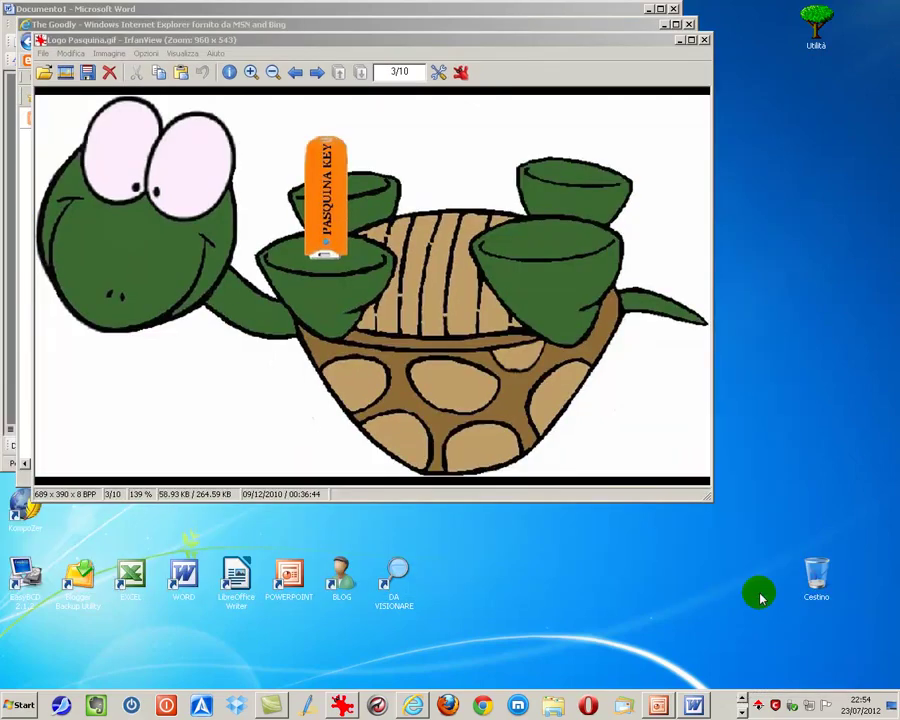
click(389, 25)
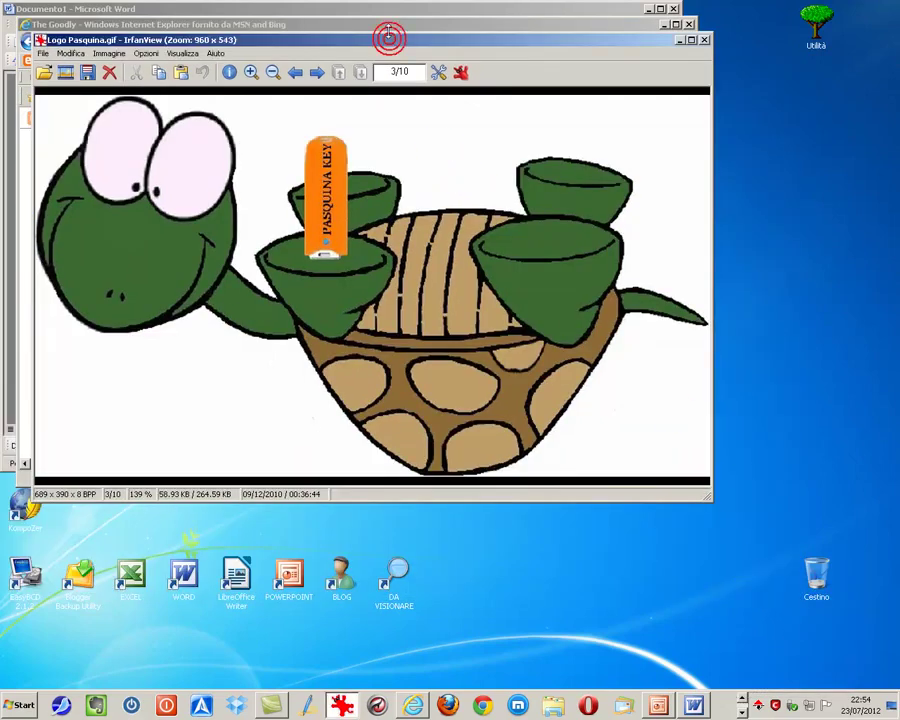
click(388, 12)
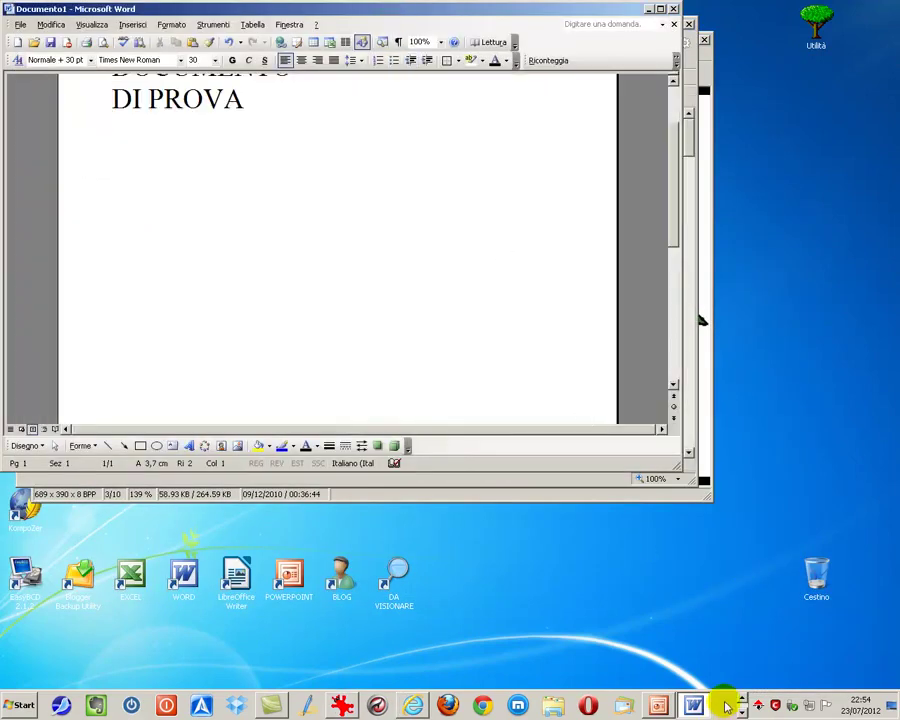
- Stack the windows with Mostra le finestre in pila and scroll through the Word document and the web page
right_click(727, 706)
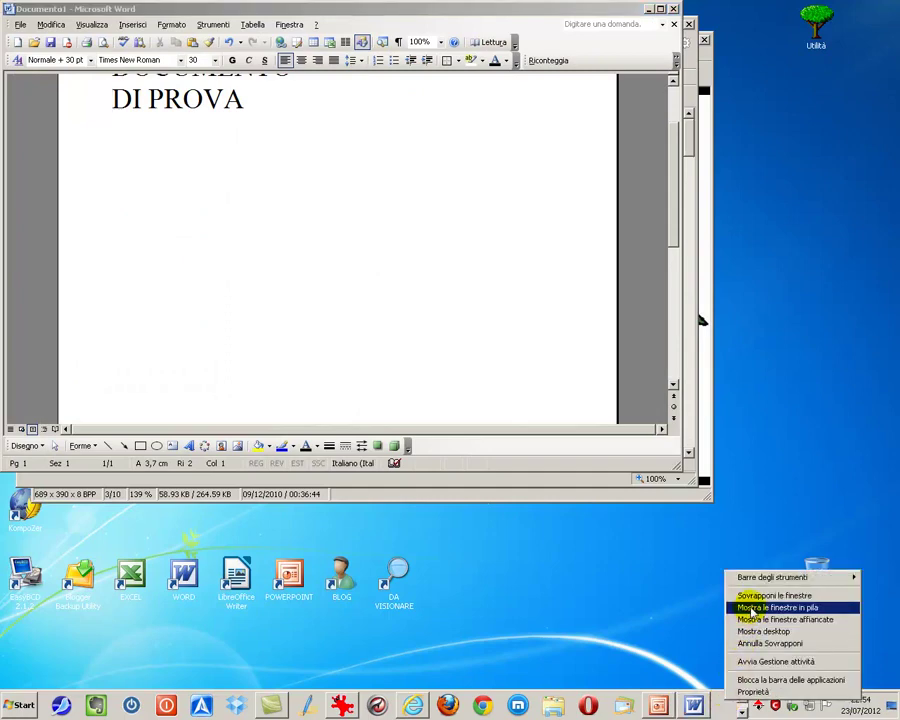
click(740, 610)
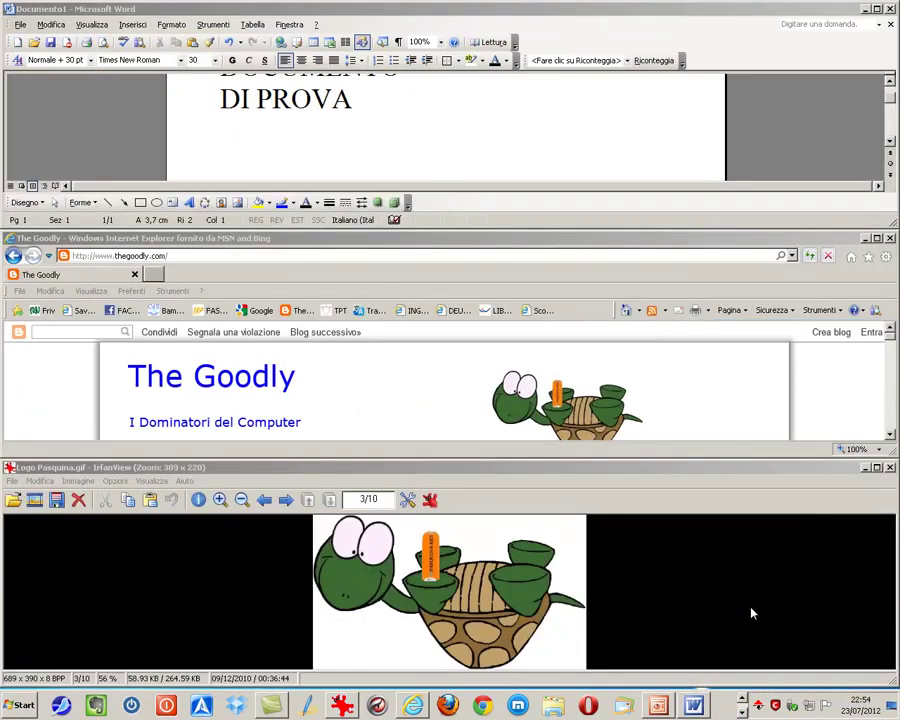
click(642, 114)
scroll(642, 114, up, 2)
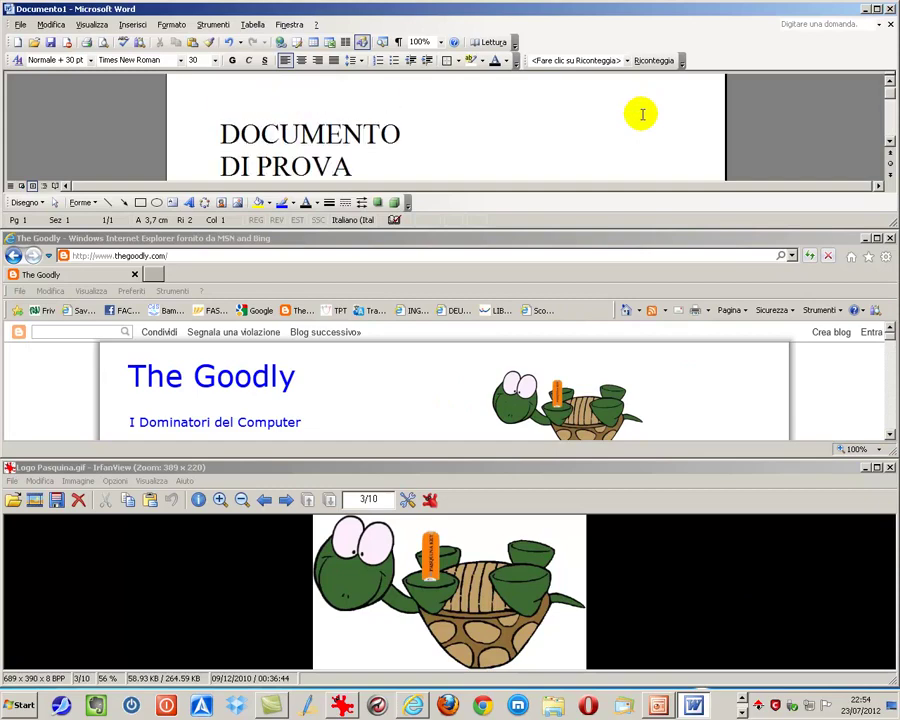
click(855, 394)
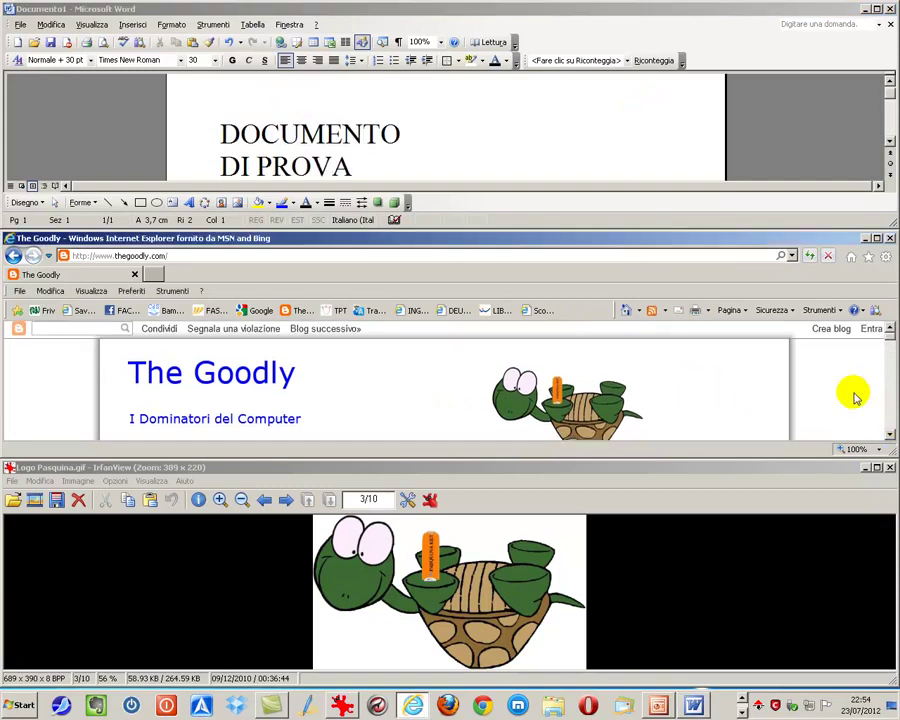
scroll(855, 395, down, 10)
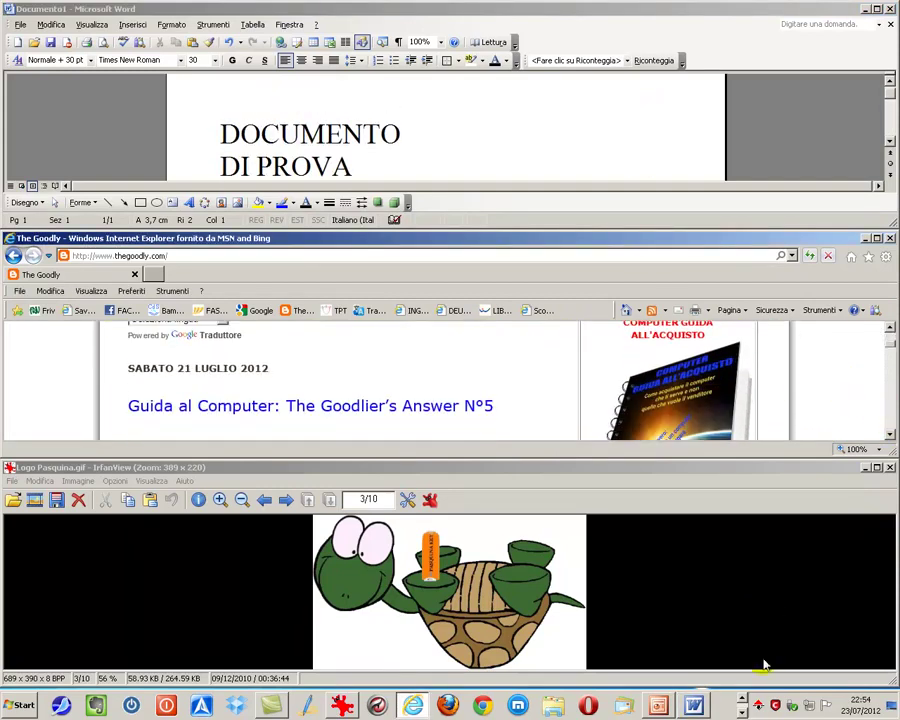
- Arrange the windows side by side with Mostra le finestre affiancate, and undo that arrangement with Annulla Affianca
right_click(738, 700)
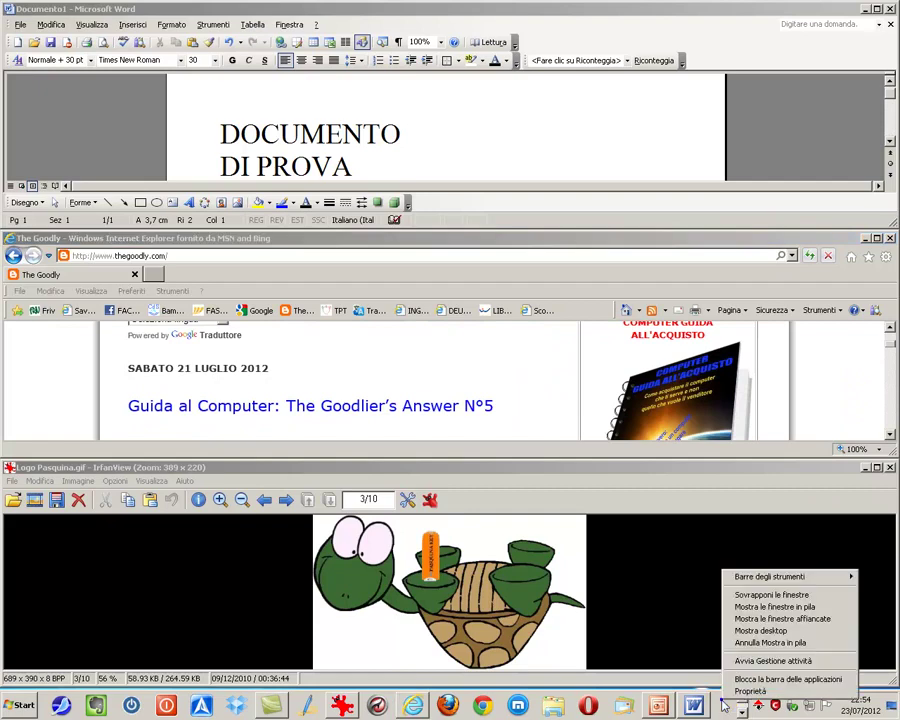
click(762, 619)
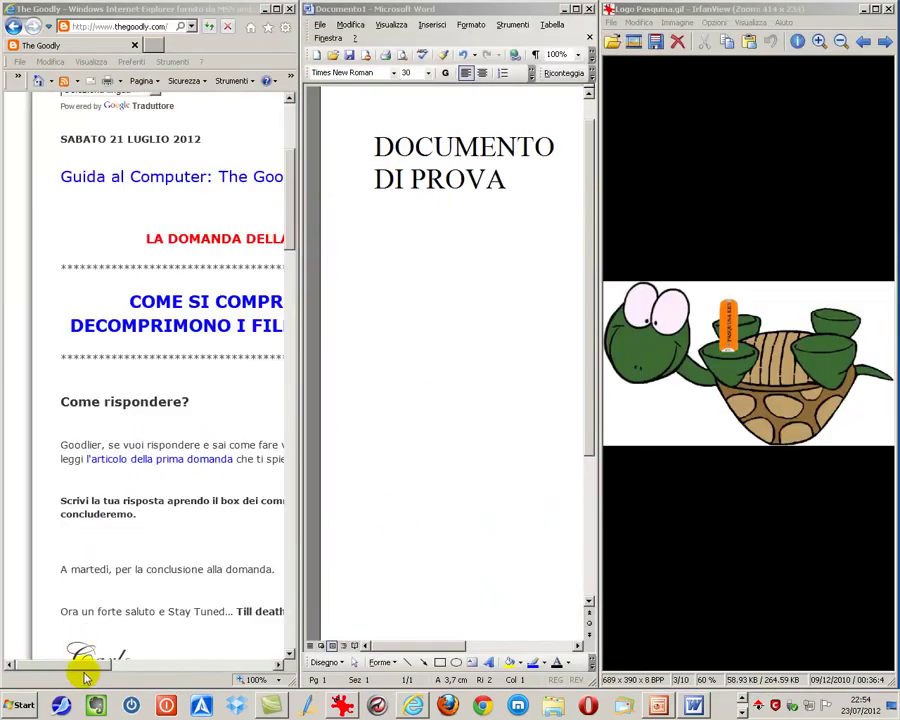
drag(88, 664, 72, 648)
right_click(712, 700)
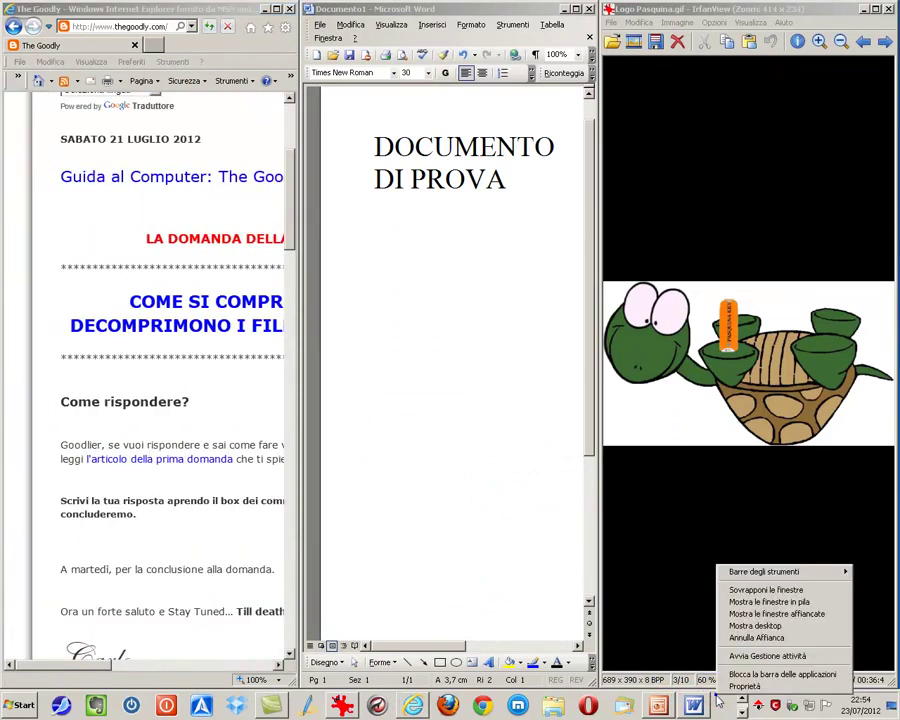
click(737, 636)
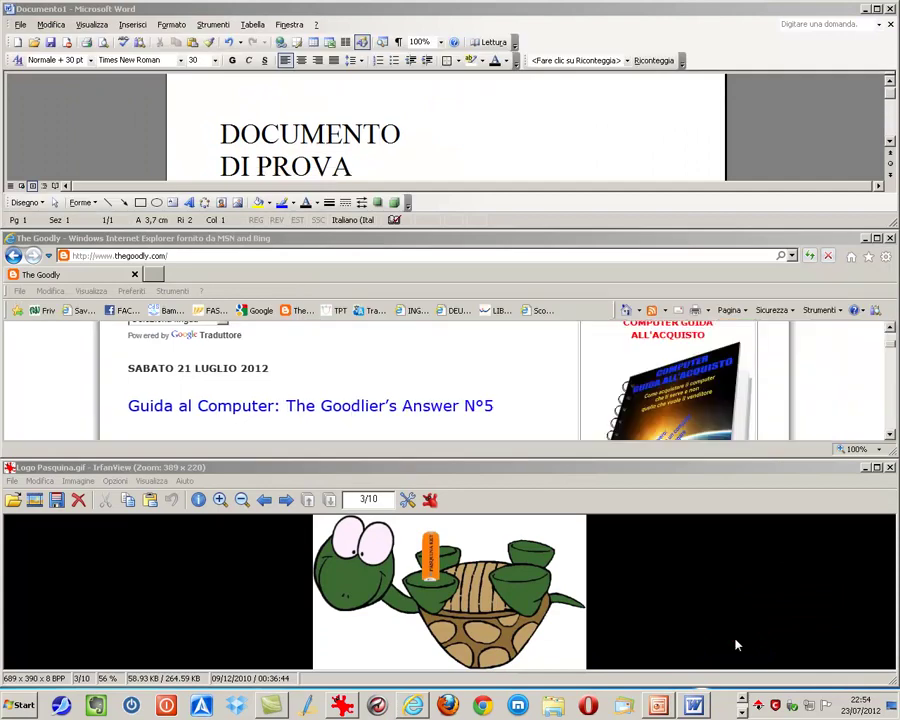
- Show the desktop by hiding all open windows, and bring the windows back
click(893, 706)
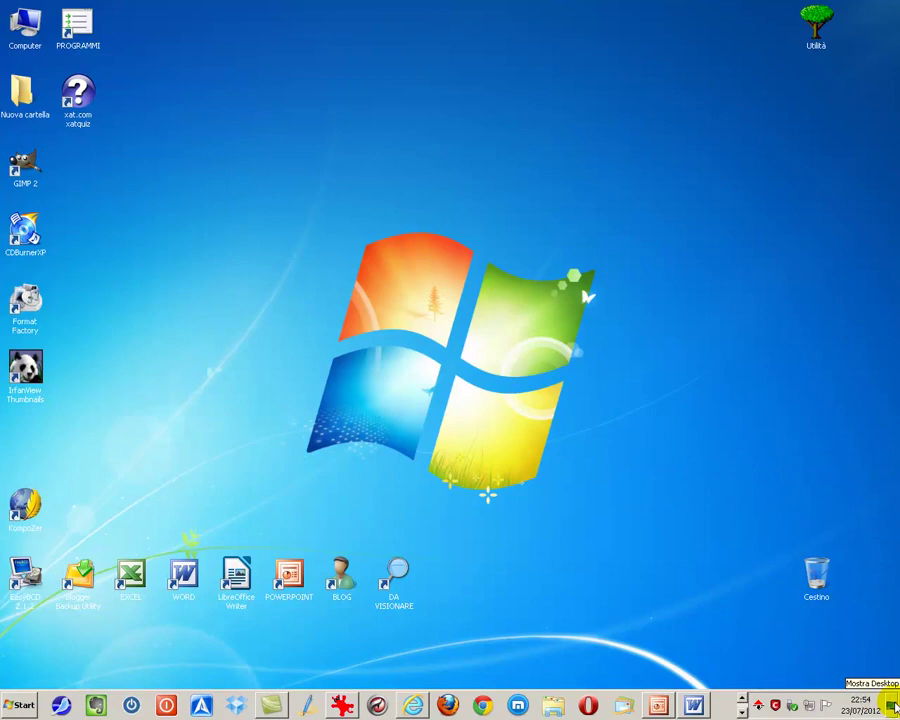
click(893, 706)
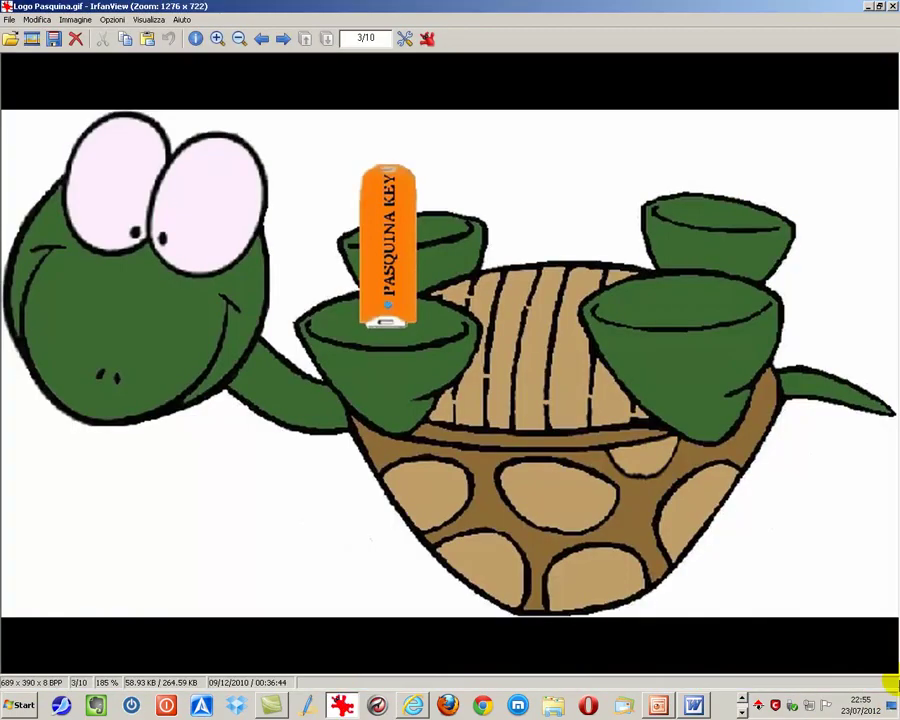
- Minimise the maximised IrfanView window, reopen it from the taskbar and restore it to its smaller window size
click(870, 8)
mouse_move(343, 705)
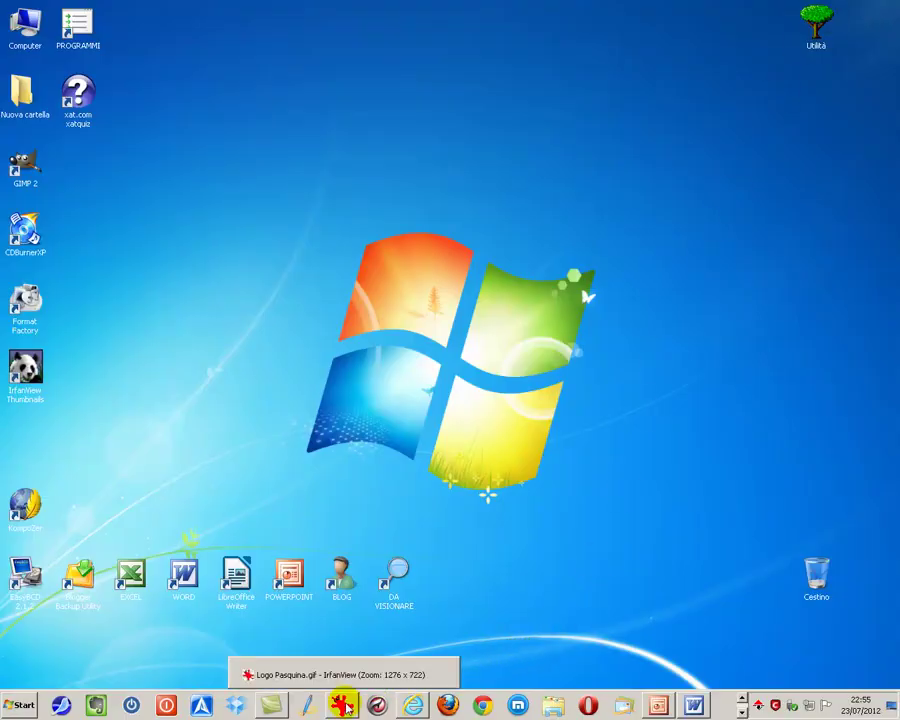
click(343, 705)
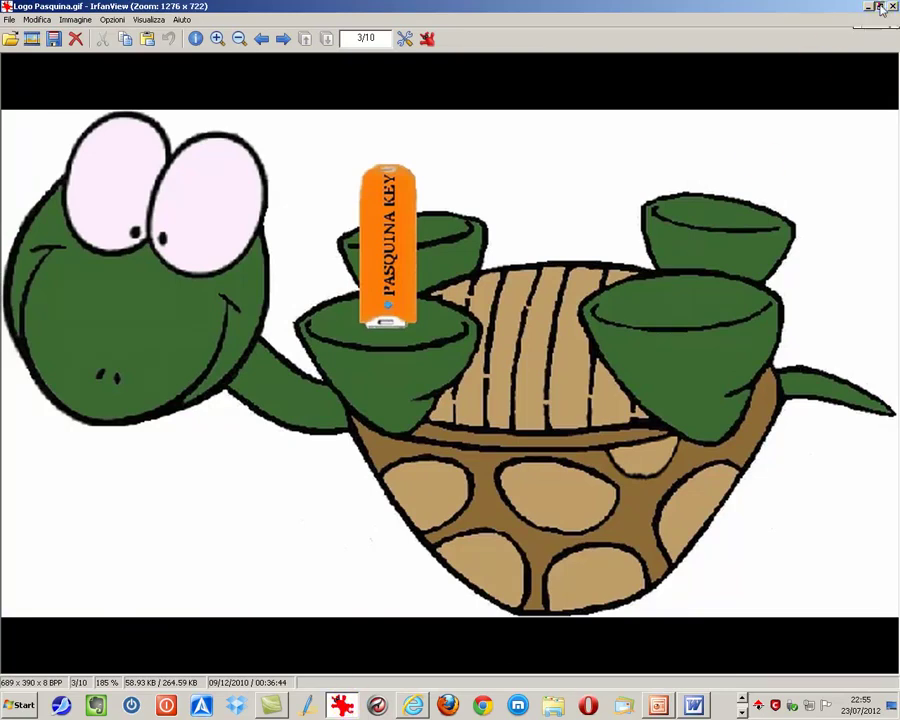
click(879, 7)
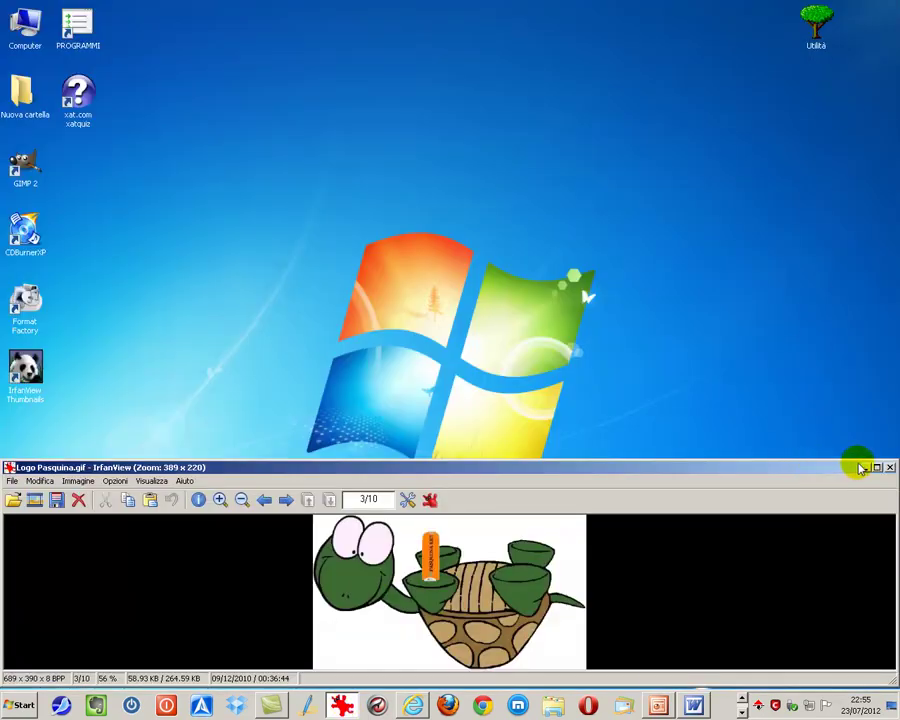
- Resize the IrfanView window, extending it upwards and narrowing it to about half the screen width
drag(881, 458, 858, 126)
drag(890, 180, 436, 178)
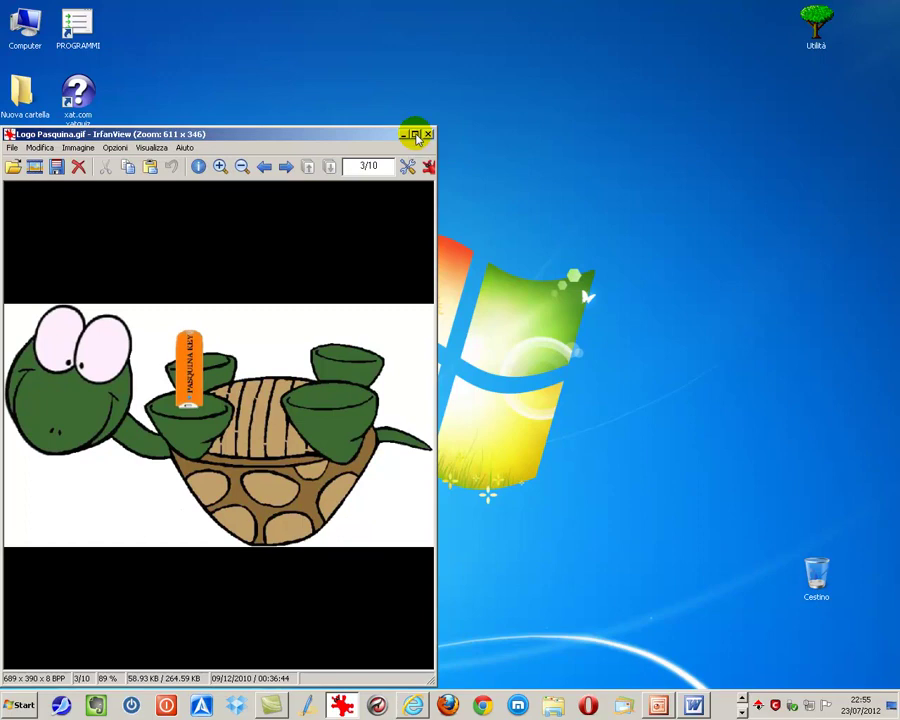
- Maximise the IrfanView window and close it
click(415, 135)
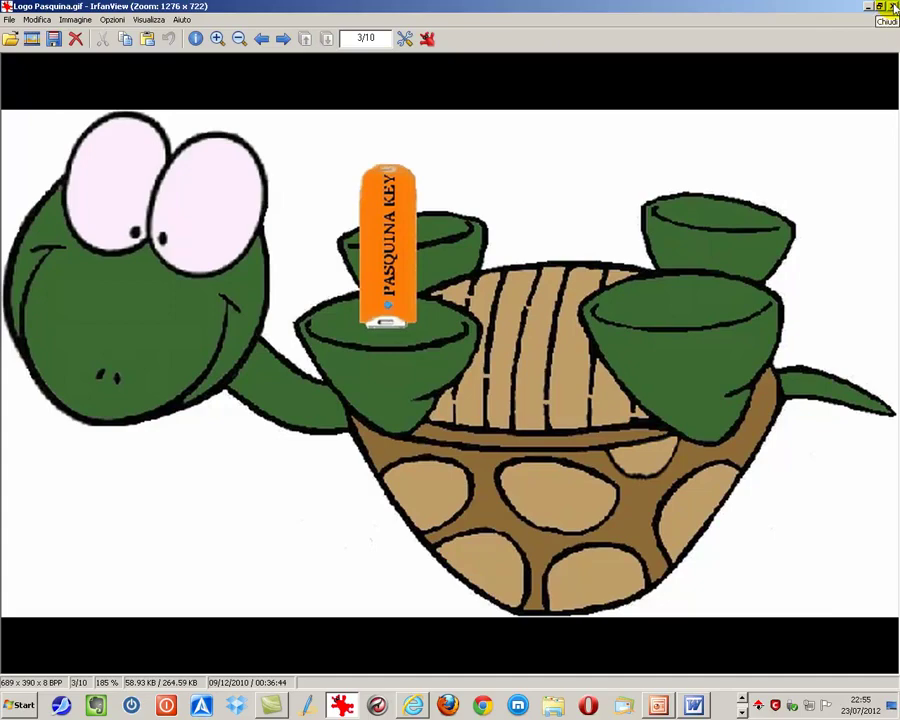
click(893, 7)
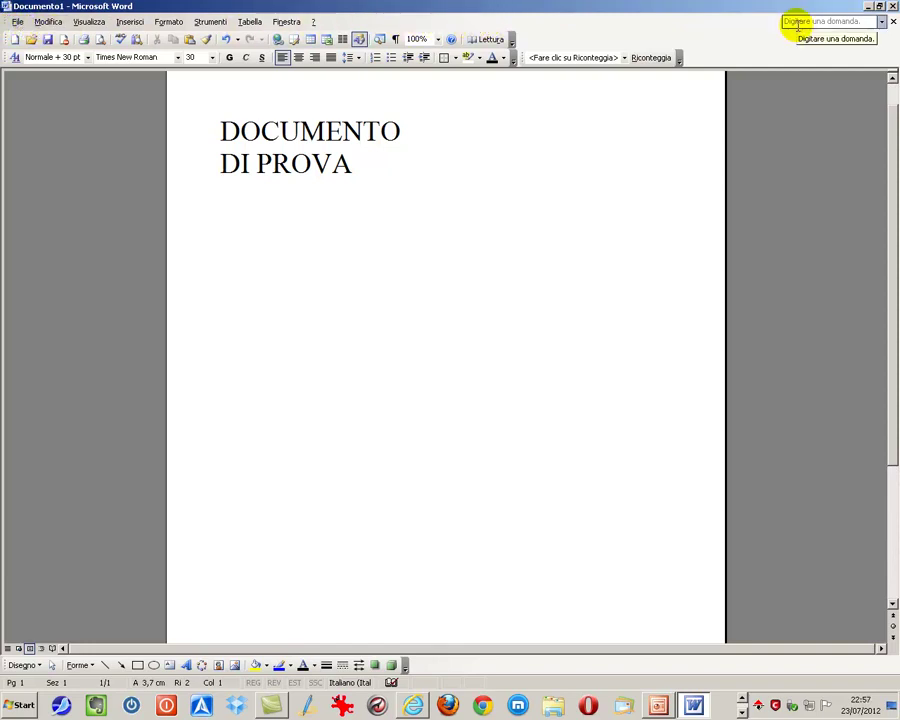
- Look through the Word menus from File to Finestra, and minimise the document window
click(21, 24)
mouse_move(39, 26)
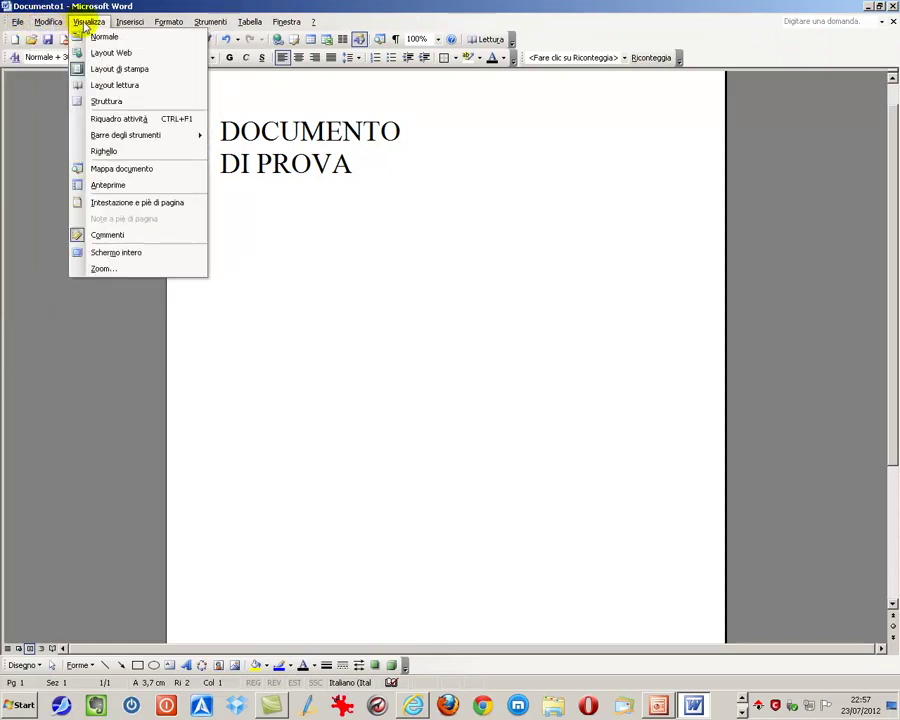
mouse_move(120, 24)
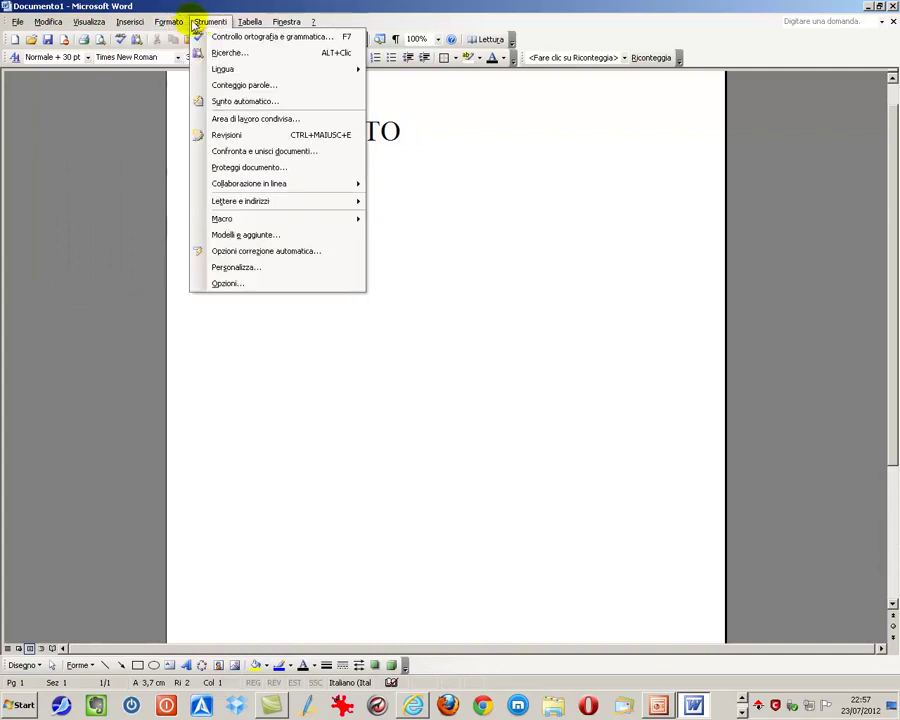
mouse_move(243, 26)
mouse_move(288, 27)
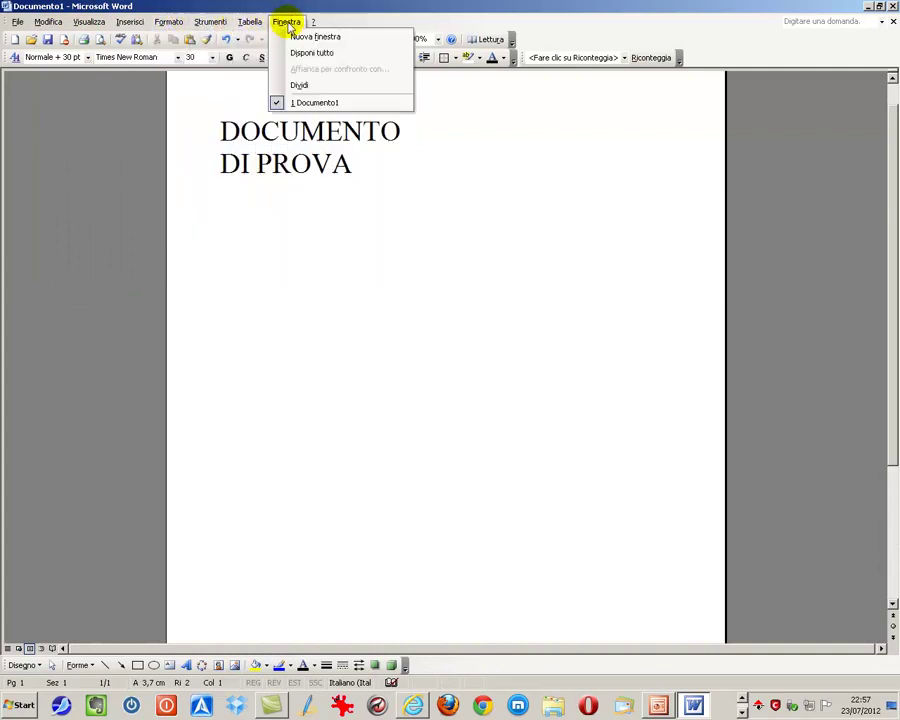
click(645, 28)
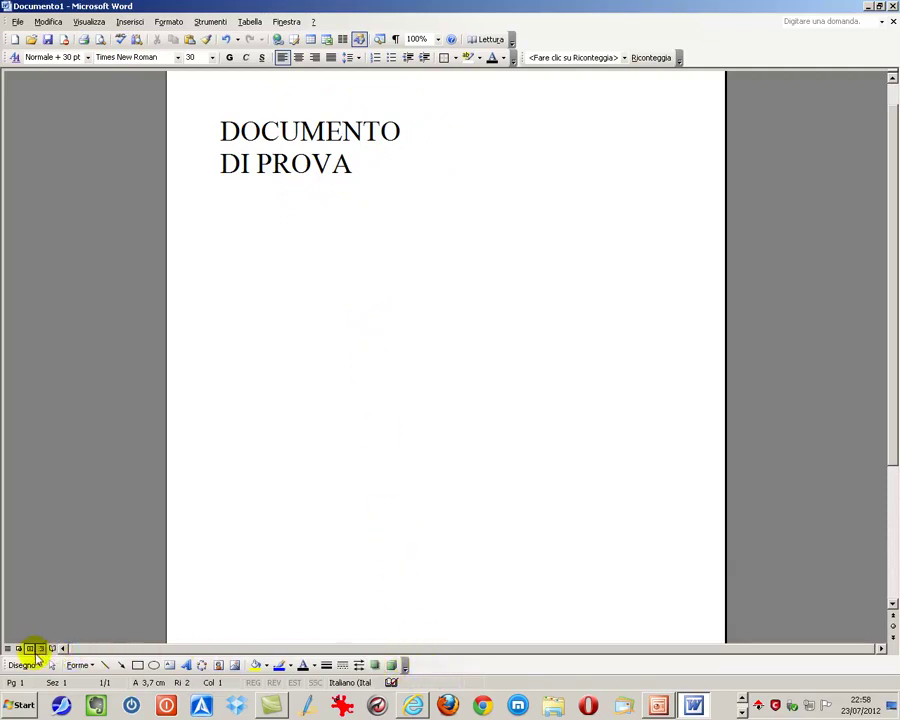
click(866, 7)
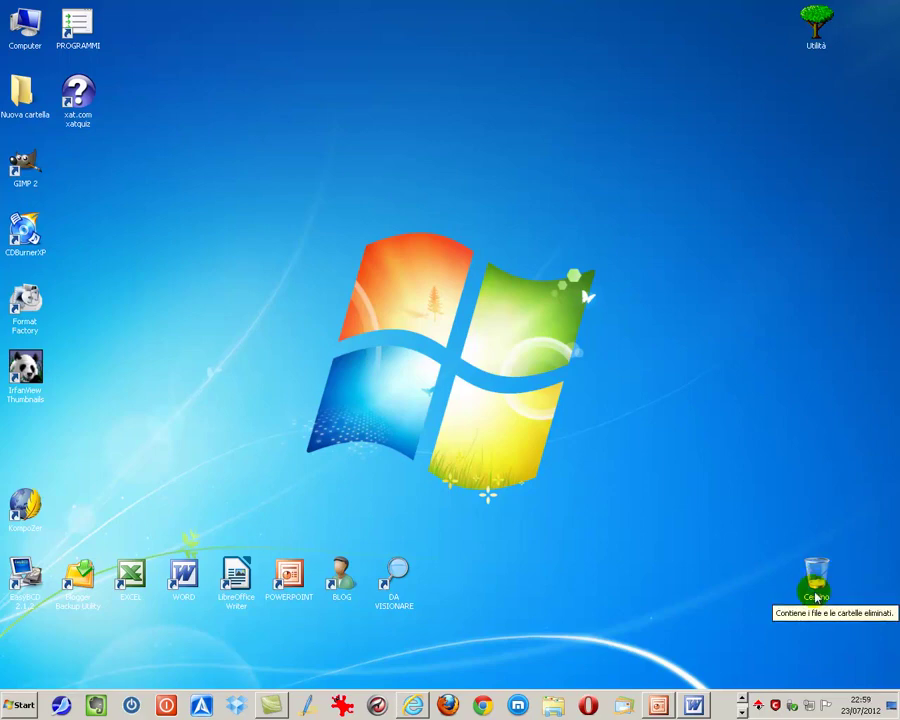
- Open the Cestino properties, move the dialog towards the centre of the desktop and view the Recycle Bin settings for the individual drives
right_click(816, 596)
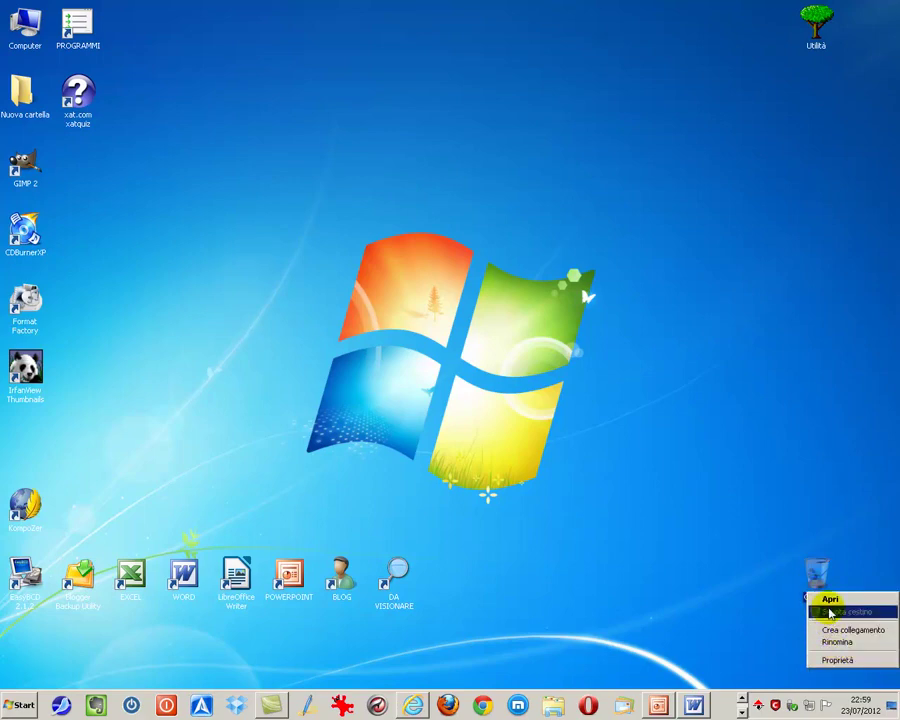
click(834, 661)
drag(773, 423, 679, 286)
click(630, 353)
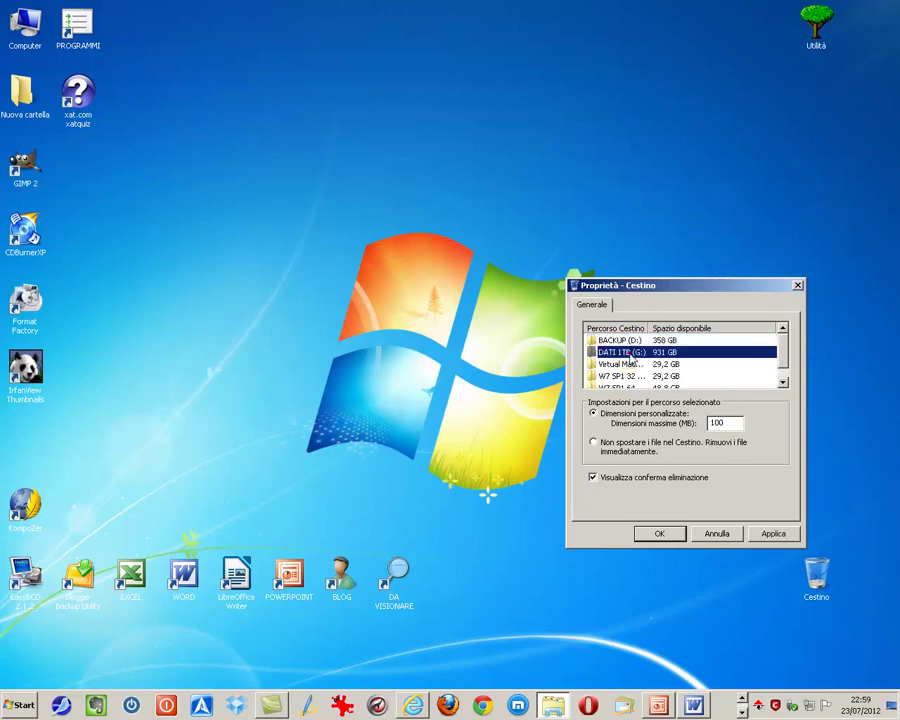
click(628, 365)
click(620, 376)
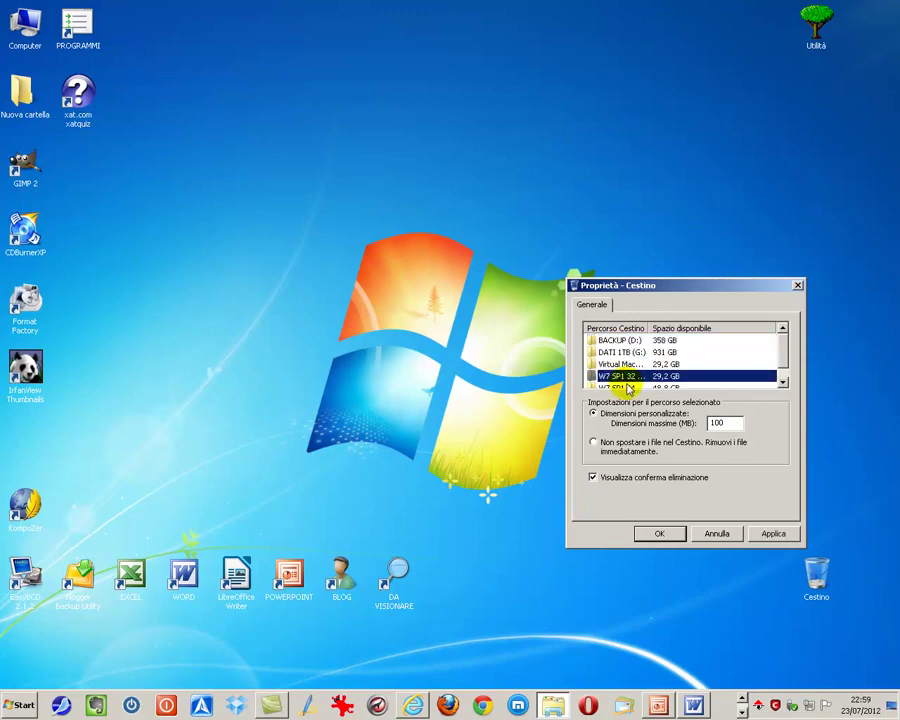
click(623, 384)
scroll(773, 358, up, 1)
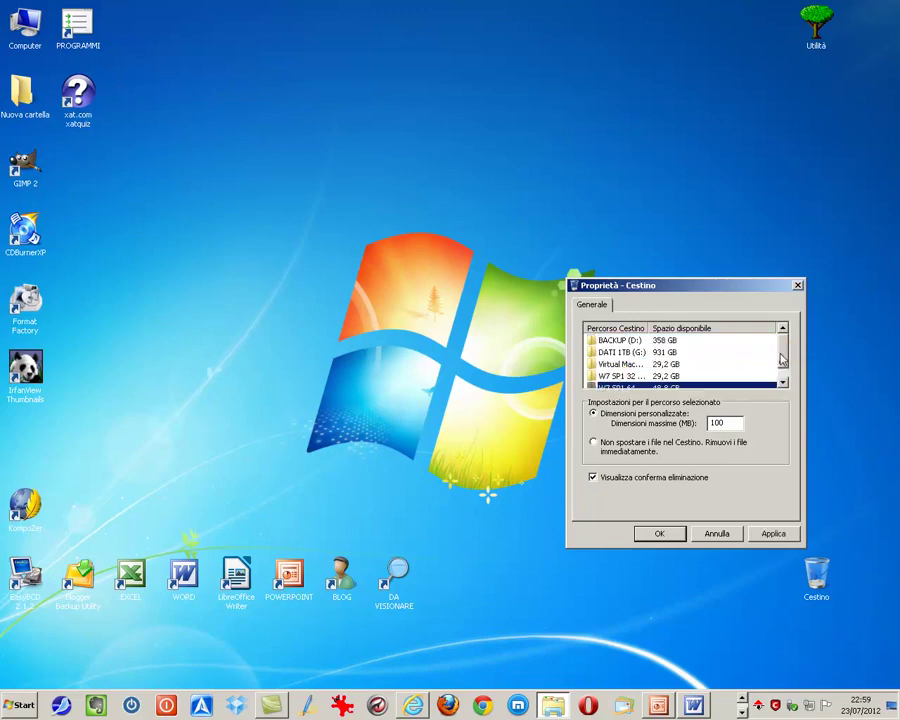
- Examine the maximum Recycle Bin size of each drive, from BACKUP (D:) down to W7 SP1 64
click(600, 342)
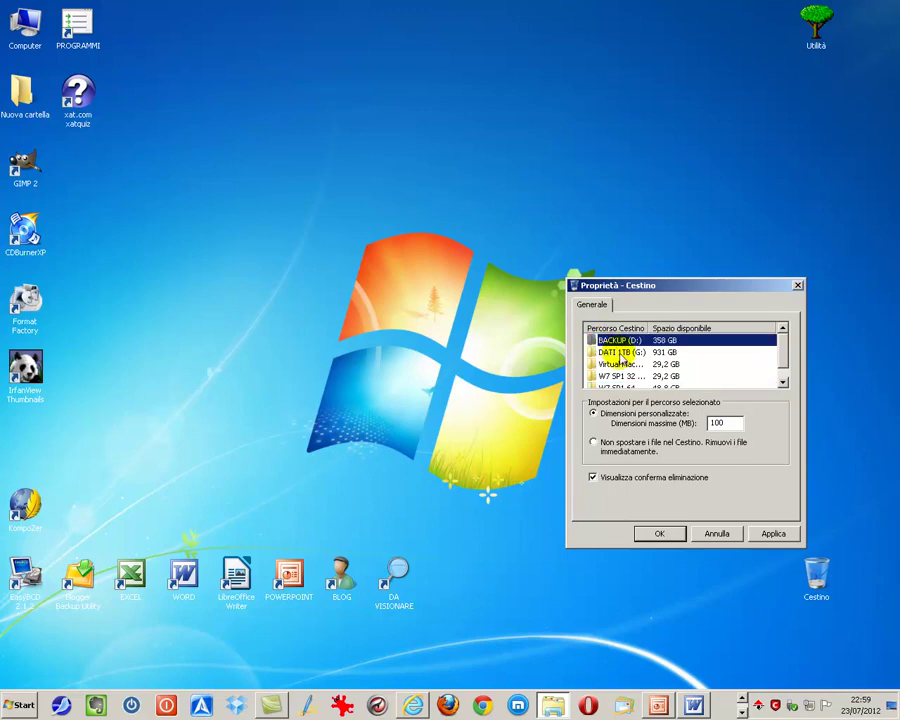
double_click(716, 422)
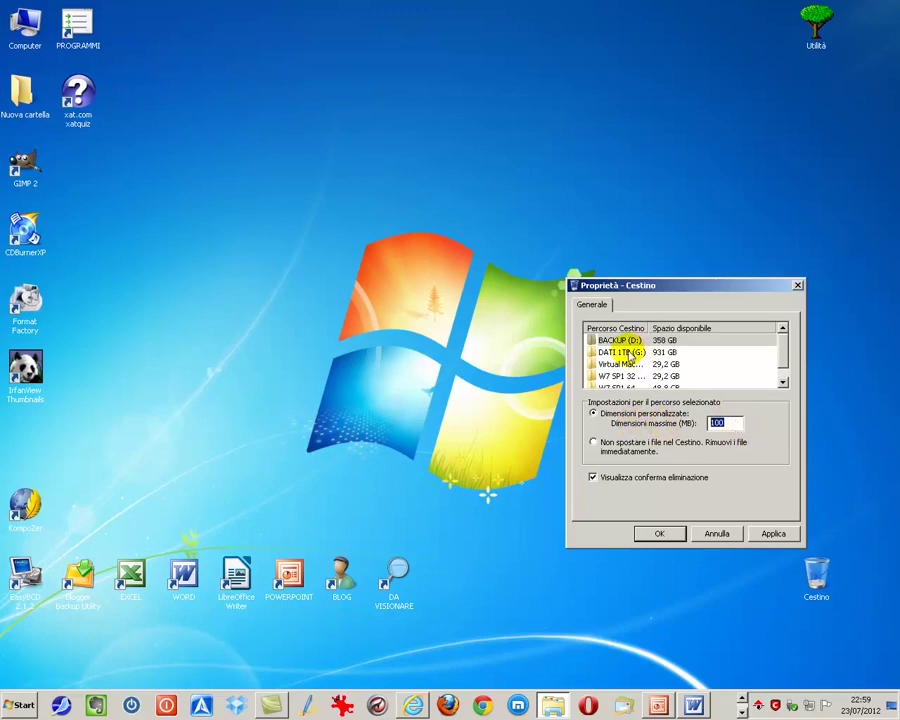
click(628, 353)
click(628, 364)
click(628, 376)
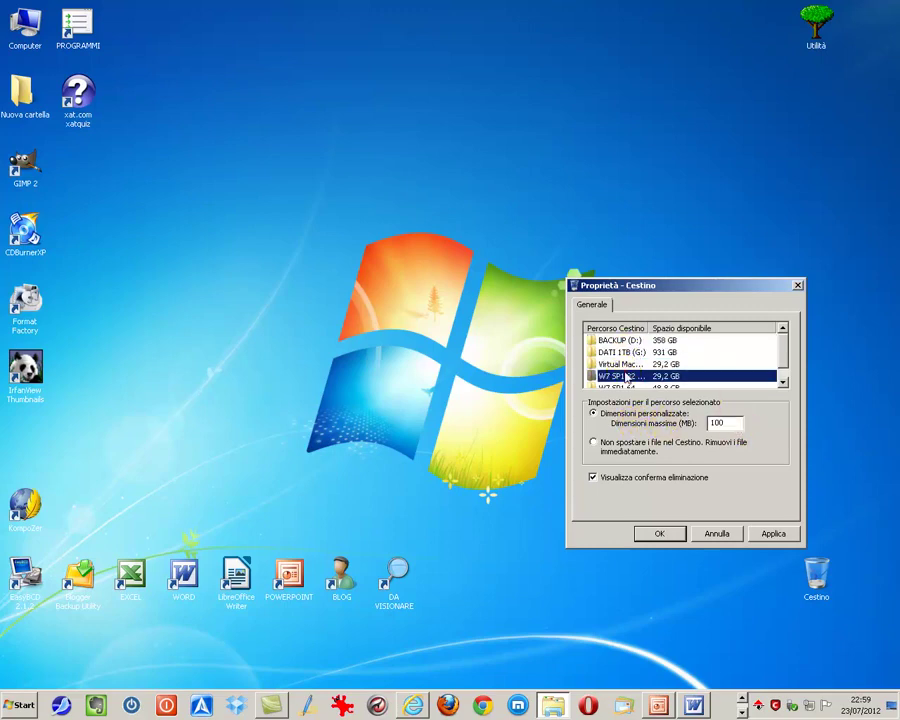
click(628, 387)
key(Tab)
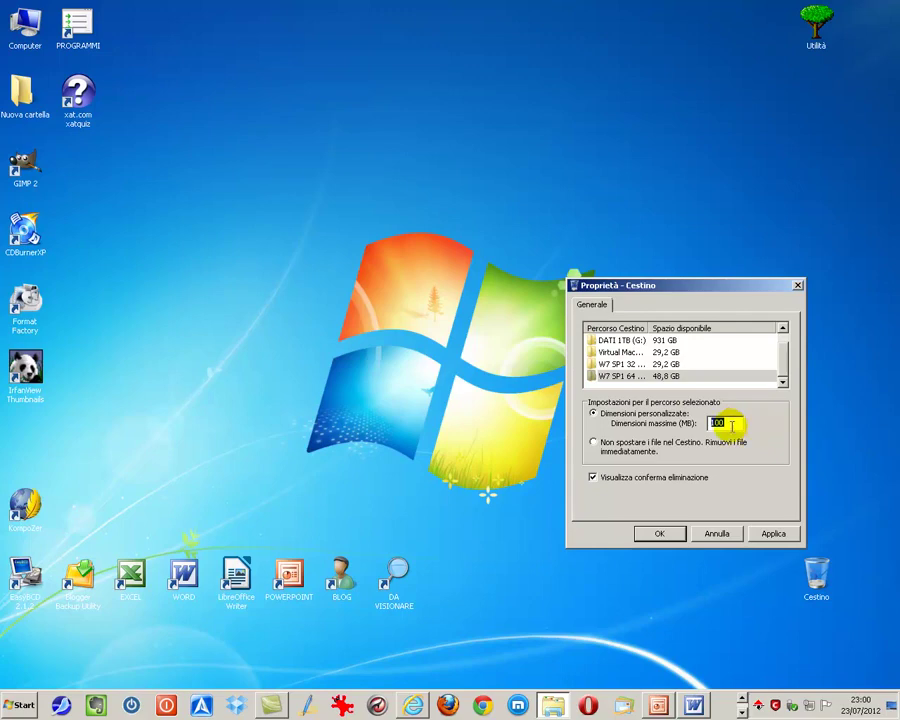
- Try immediate file removal and disabling Visualizza conferma eliminazione for W7 SP1 64, restore both settings with Dimensioni personalizzate selected, and confirm the dialog
click(594, 442)
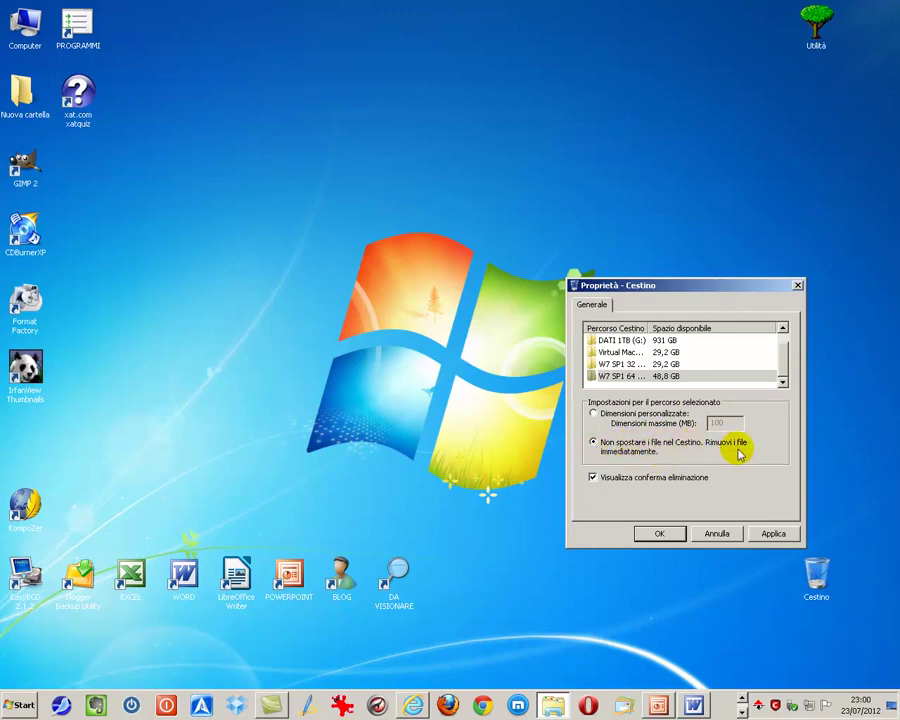
click(594, 479)
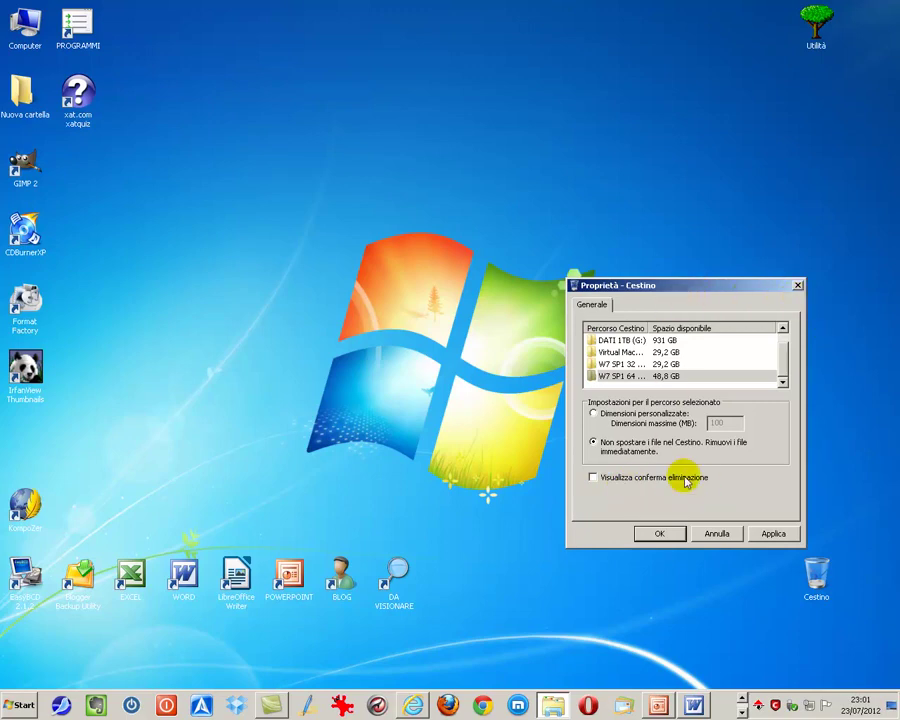
click(593, 478)
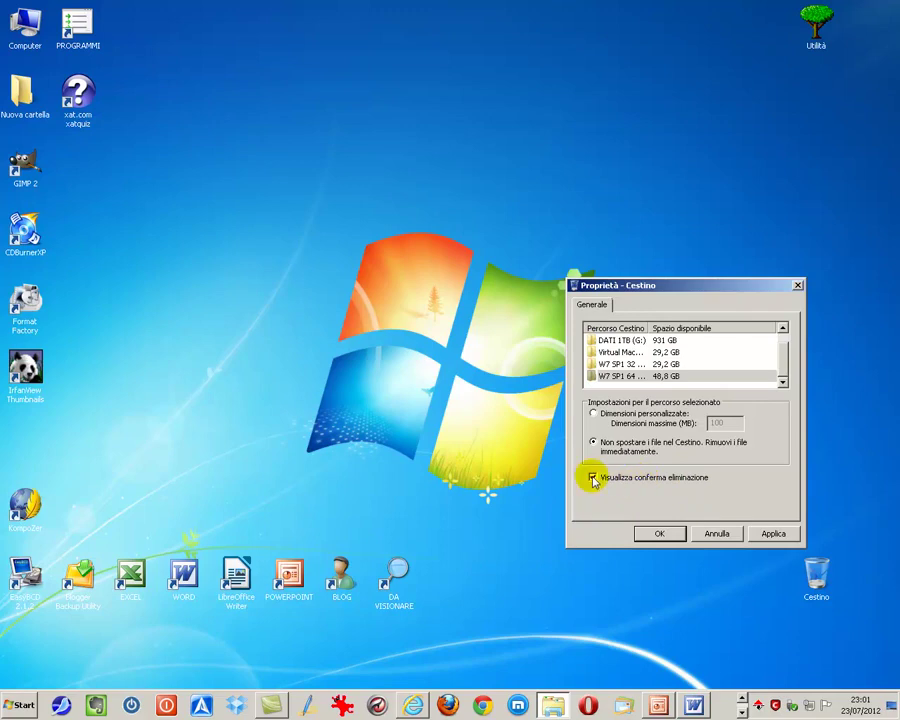
click(594, 414)
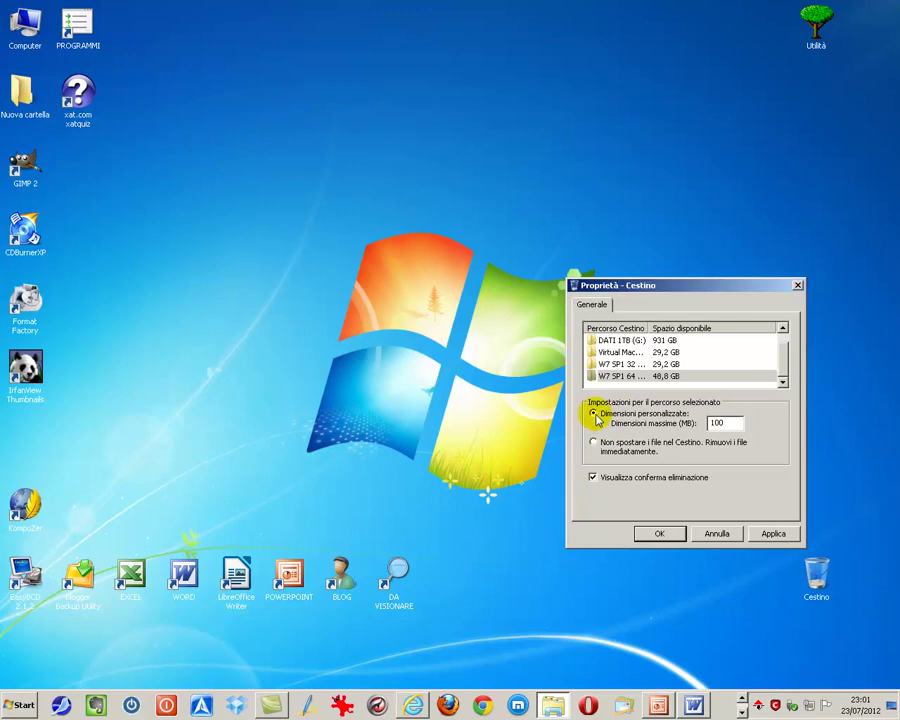
click(659, 536)
- Create a new folder on an empty area of the desktop, to the right of the Windows logo
right_click(638, 336)
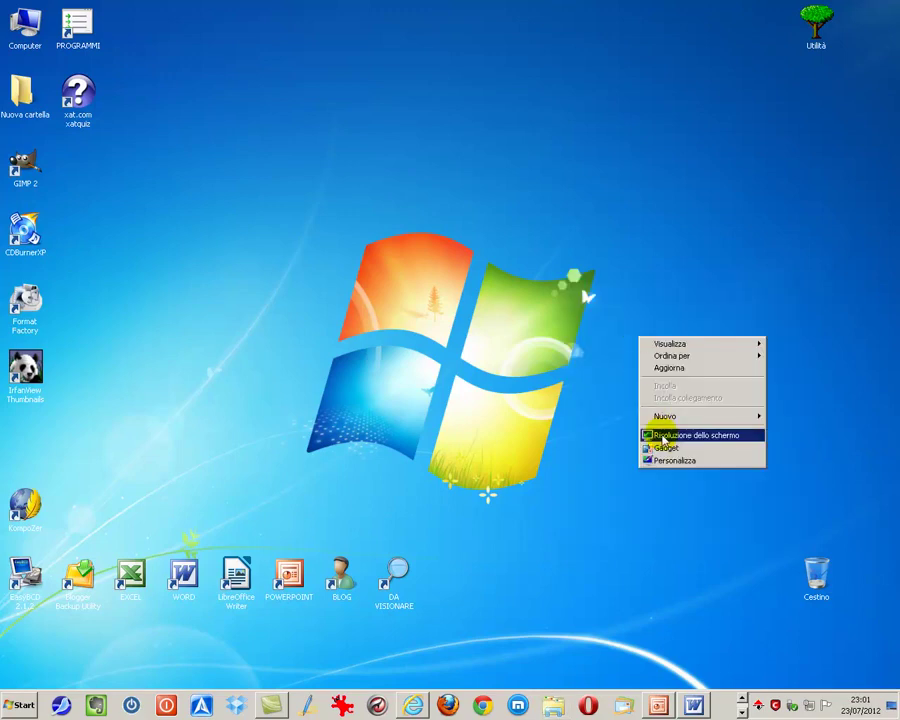
mouse_move(663, 415)
click(599, 415)
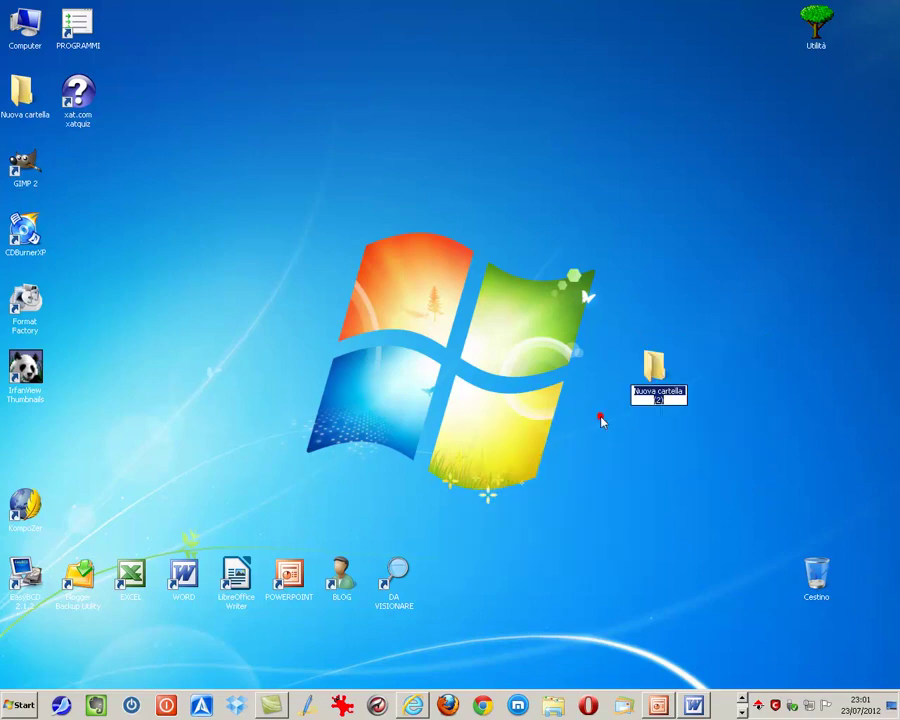
- Start deleting the new desktop folder and decline moving it to the Recycle Bin
click(652, 378)
key(ctrl+x)
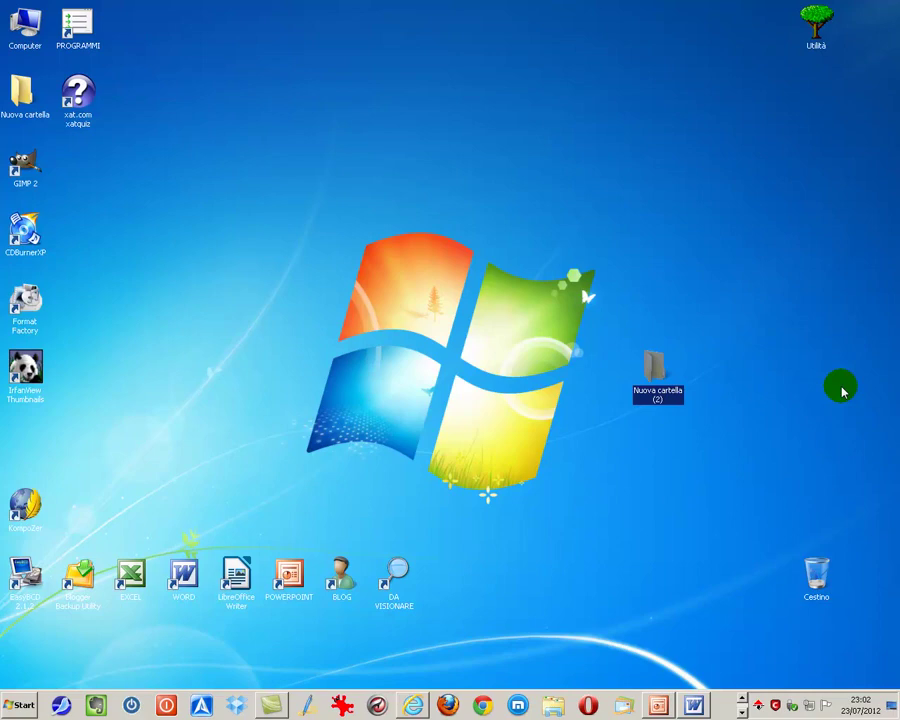
key(Delete)
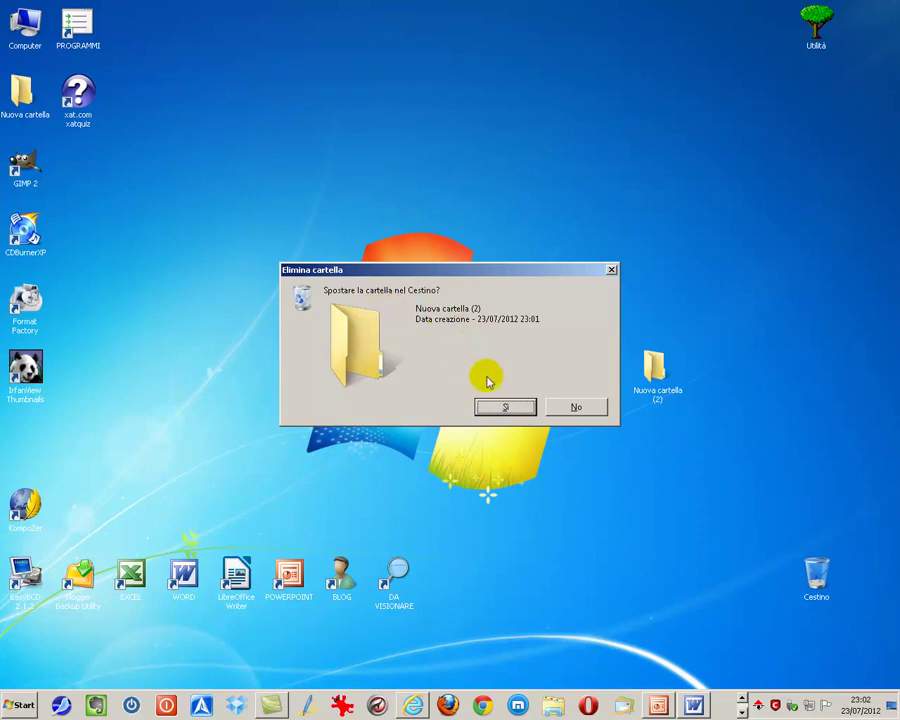
click(580, 410)
click(677, 466)
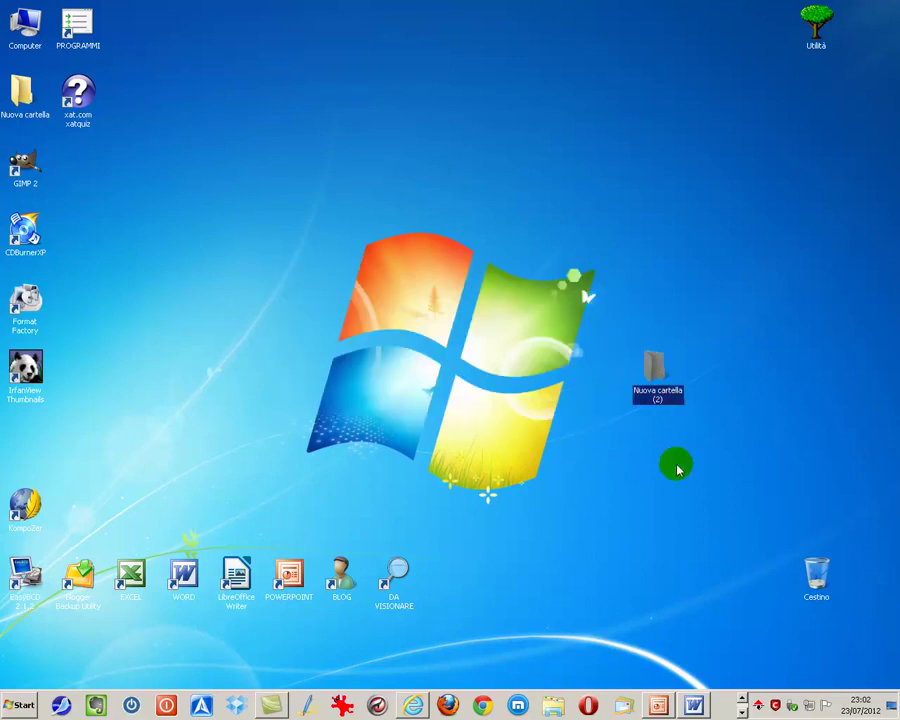
- Delete the folder Nuova cartella (2) with Elimina and confirm moving it to the Recycle Bin
click(657, 376)
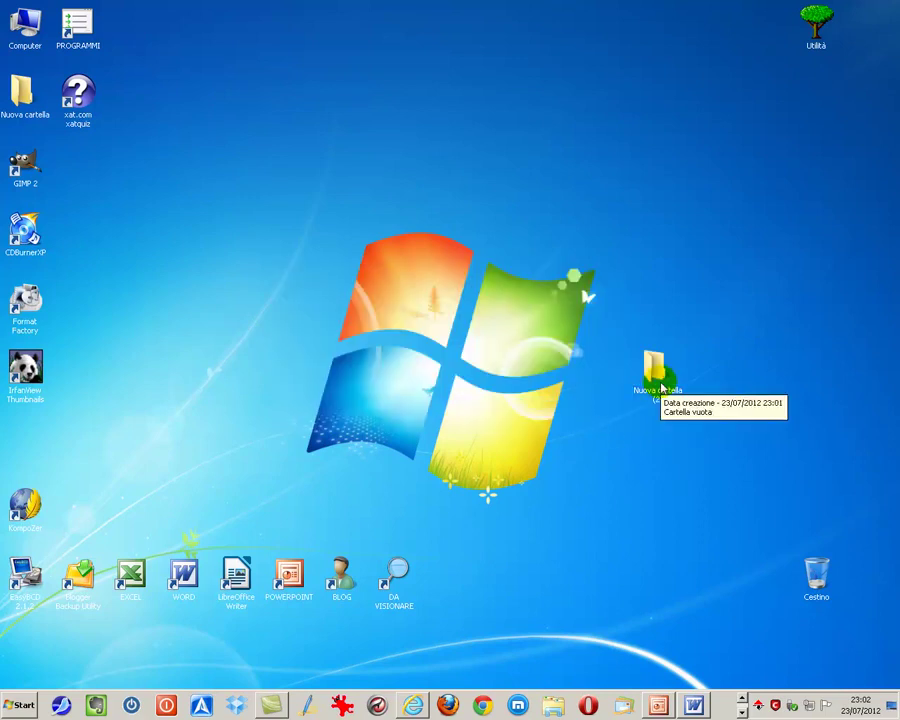
right_click(661, 388)
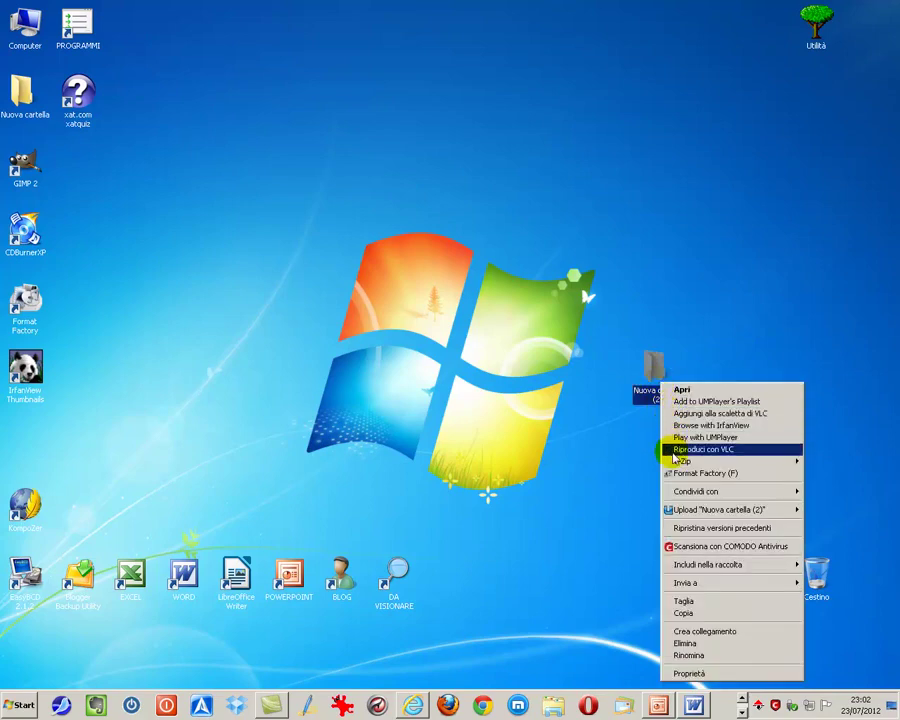
click(684, 644)
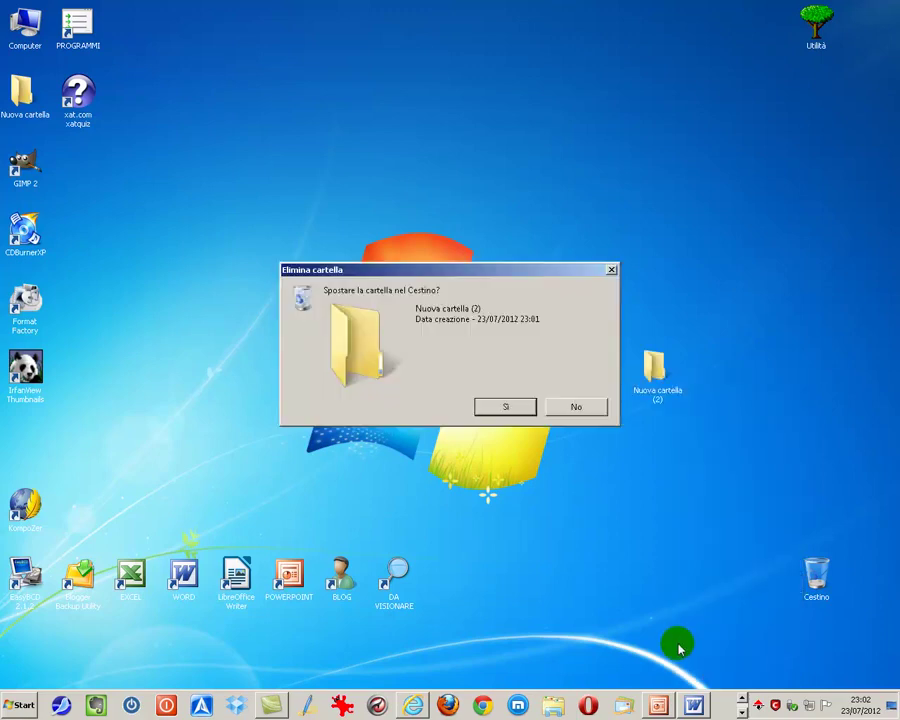
click(502, 410)
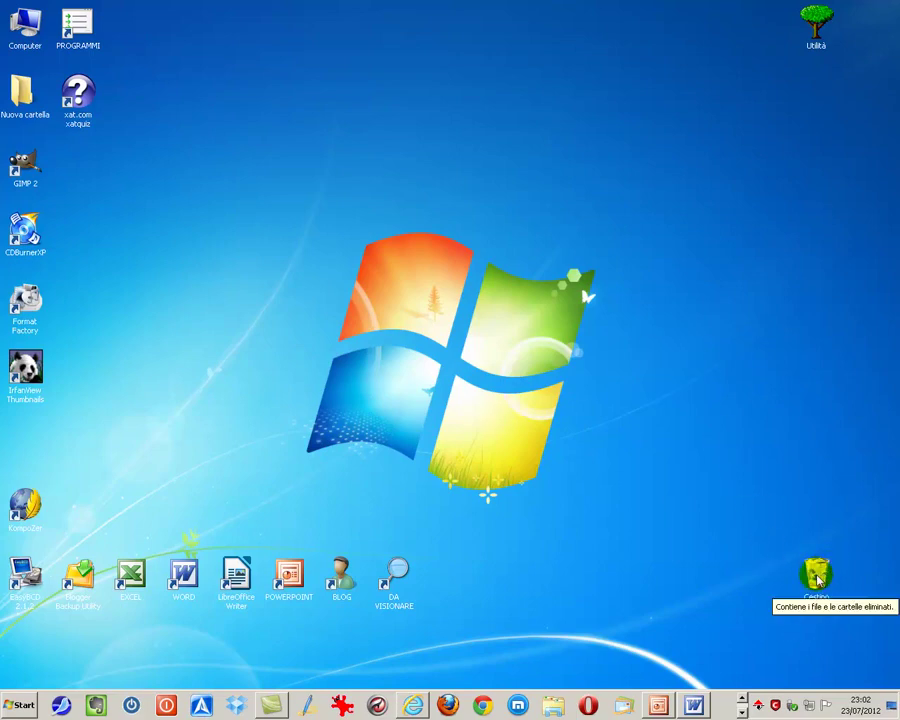
- Create another new folder on the desktop and move it into the Cestino
right_click(701, 353)
mouse_move(717, 446)
click(639, 440)
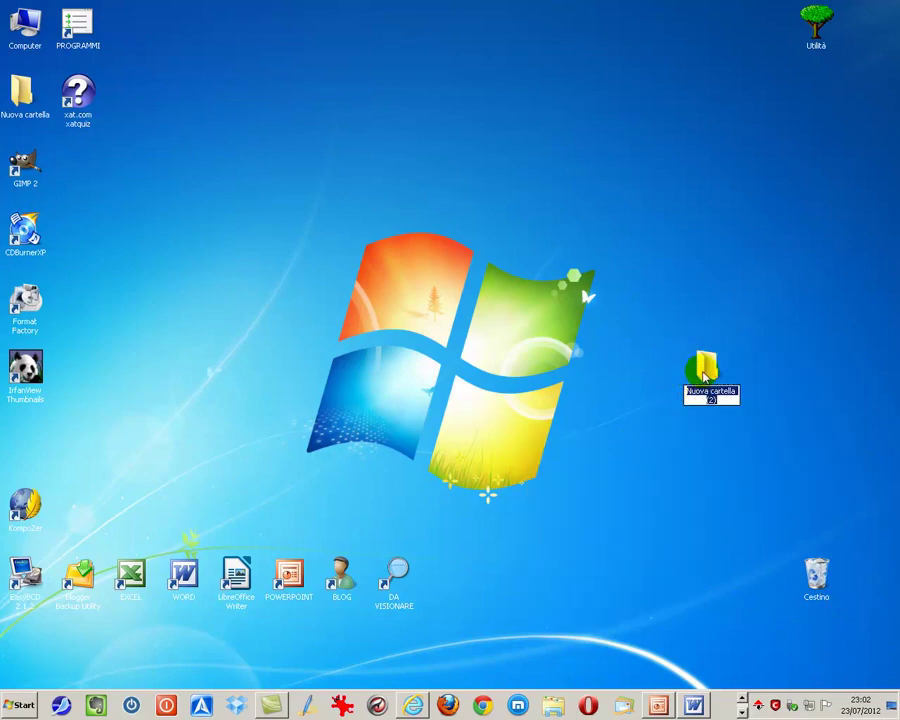
click(703, 370)
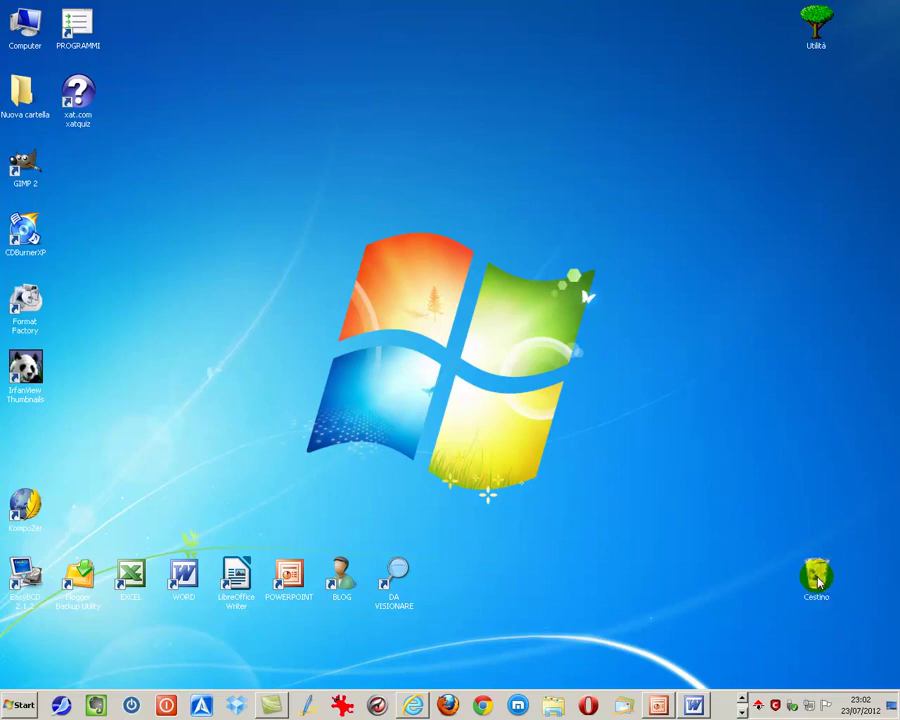
- Restore the Nuova cartella (2) folder created at 23:02 from the Cestino and place it on the desktop to the right of the Windows logo
right_click(818, 582)
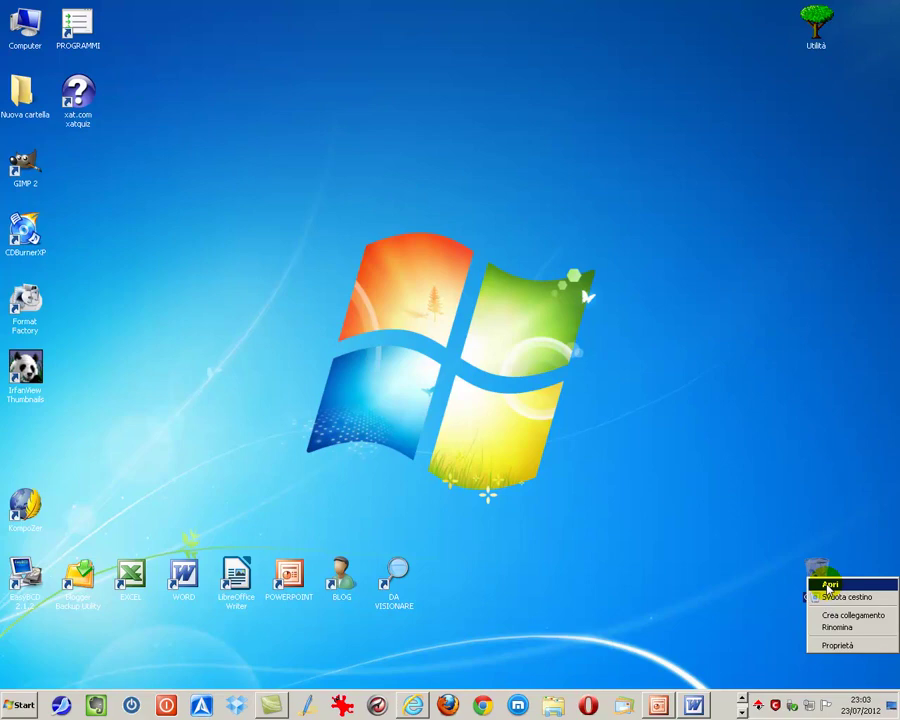
click(829, 586)
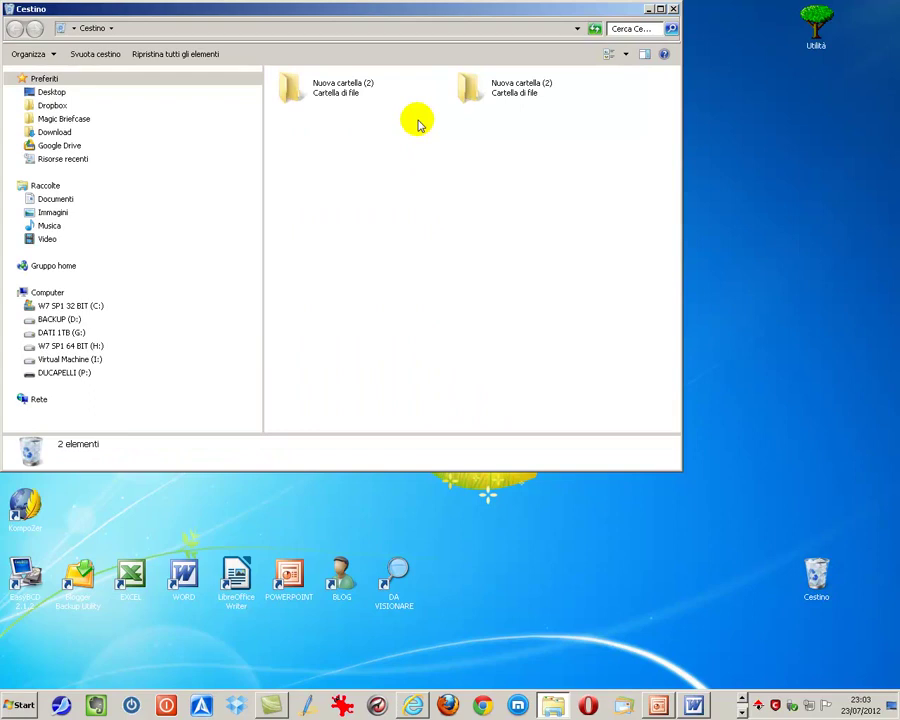
mouse_move(476, 97)
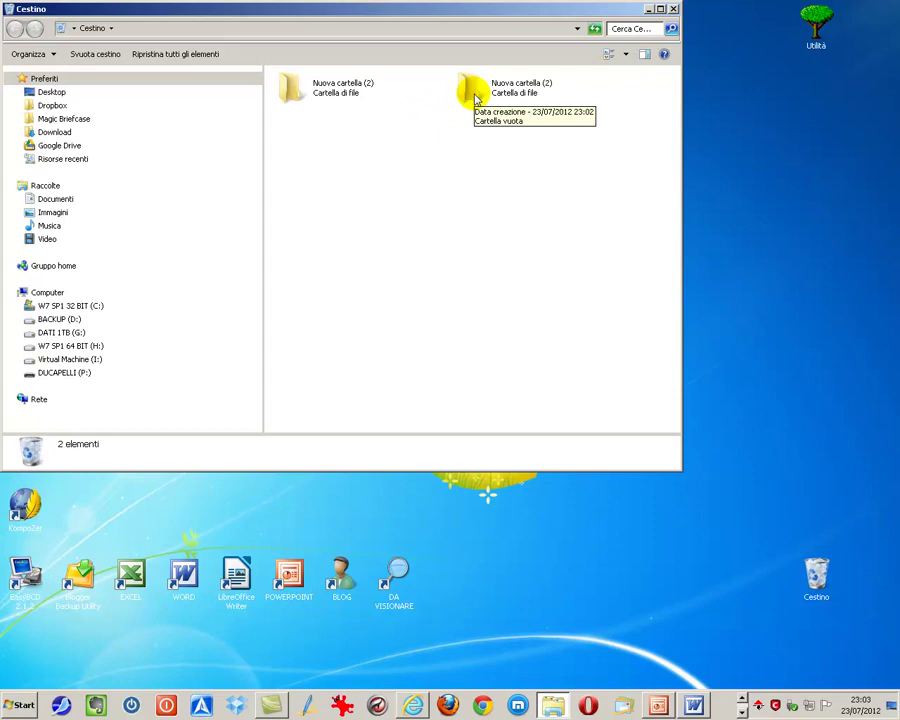
click(476, 97)
right_click(476, 97)
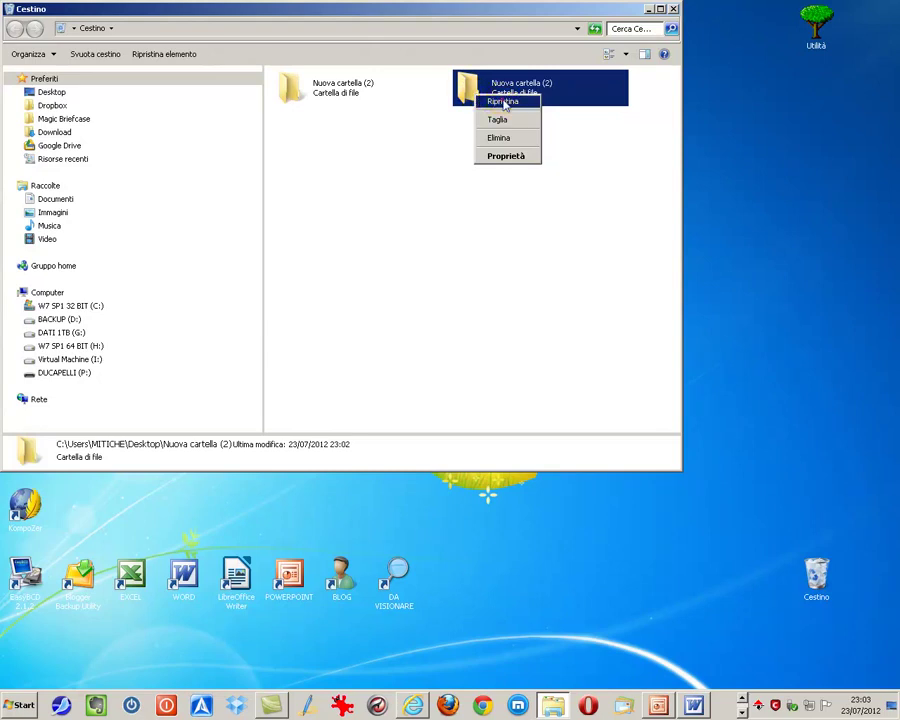
click(503, 103)
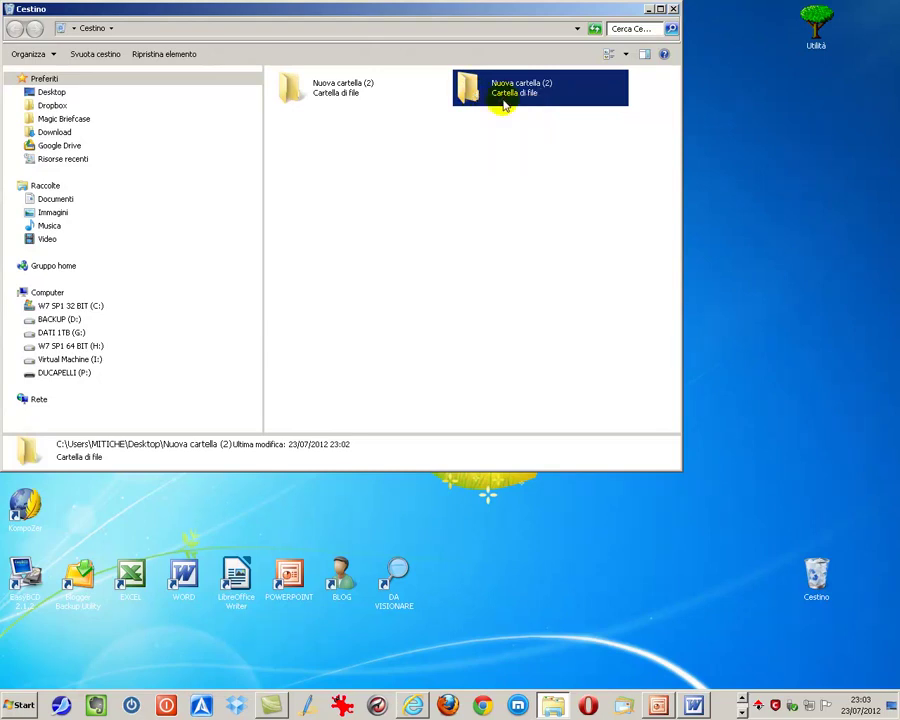
click(673, 9)
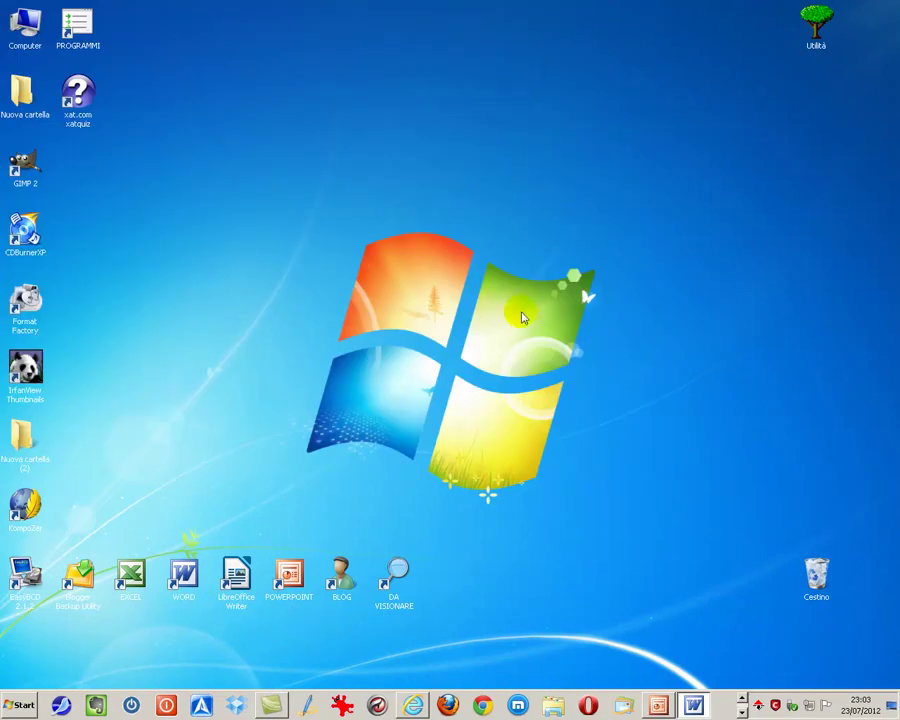
drag(22, 440, 656, 448)
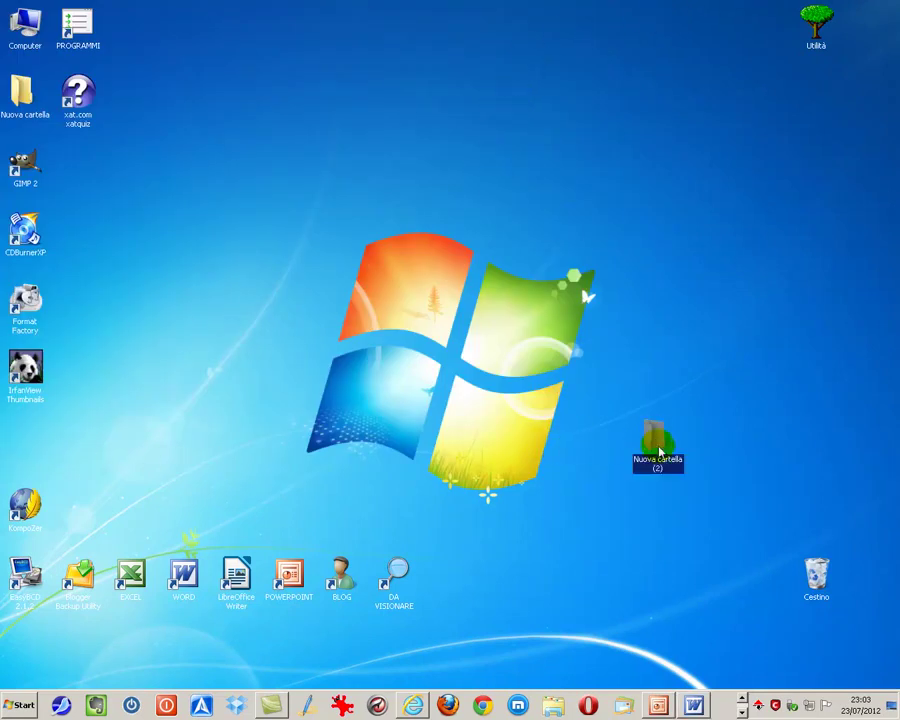
- Empty the Cestino, confirm the permanent removal of the folder, and open the Cestino to check its contents
right_click(816, 575)
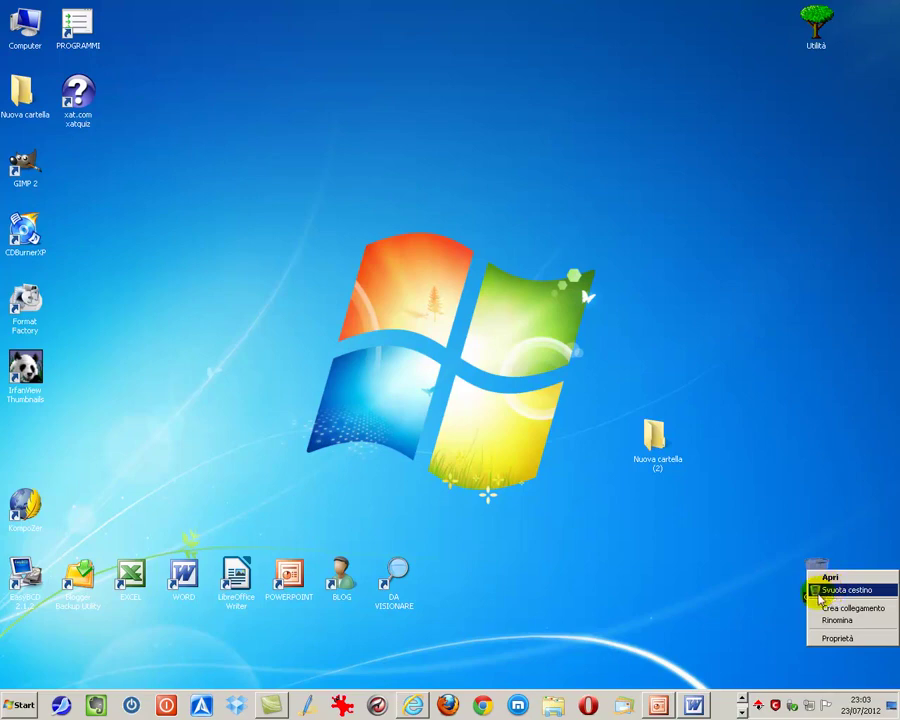
click(832, 591)
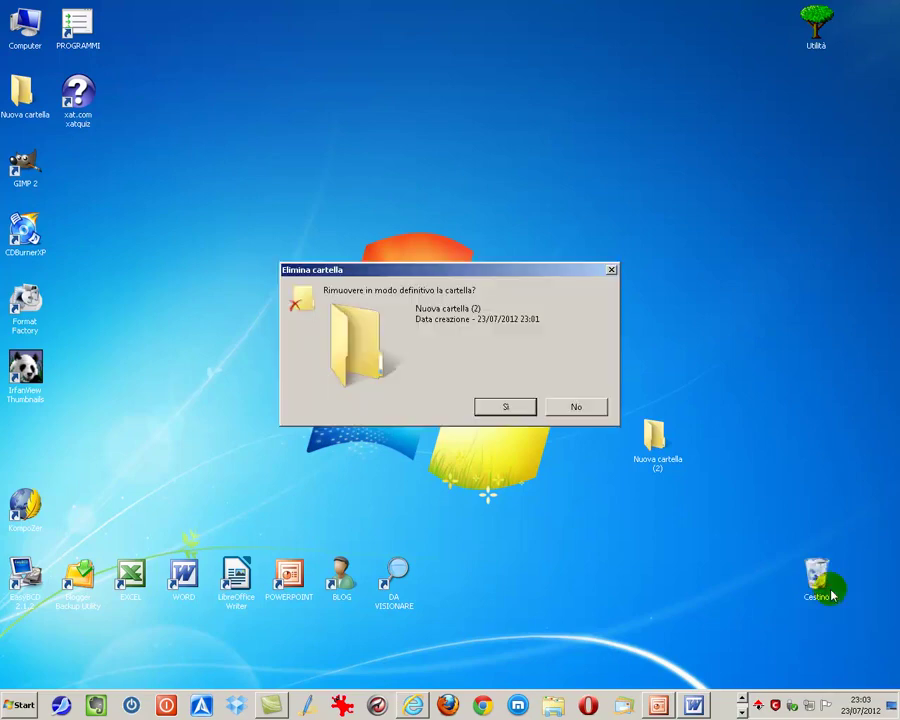
click(505, 409)
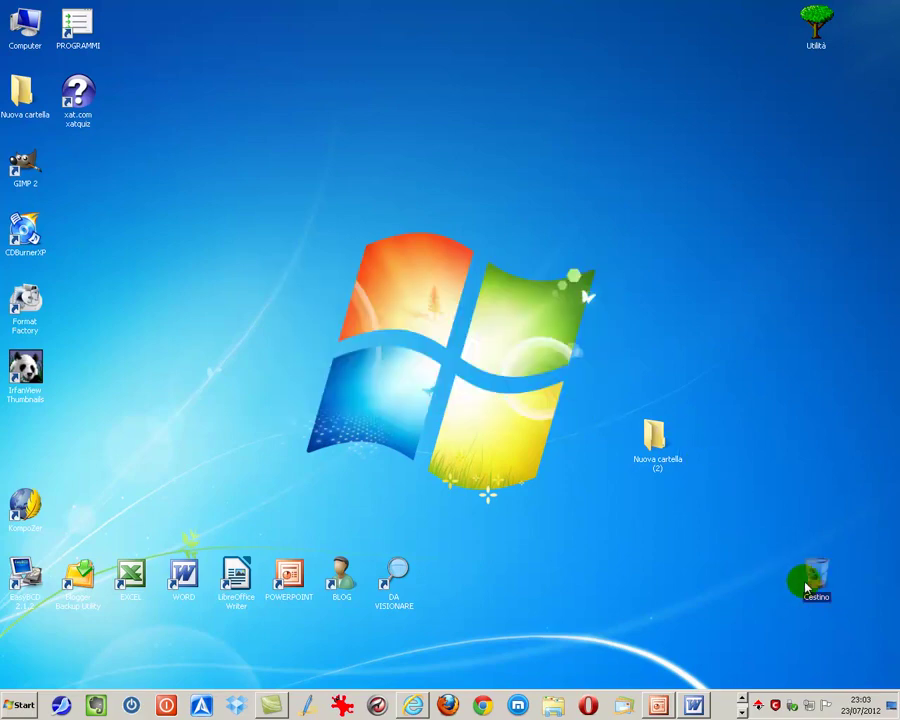
double_click(813, 580)
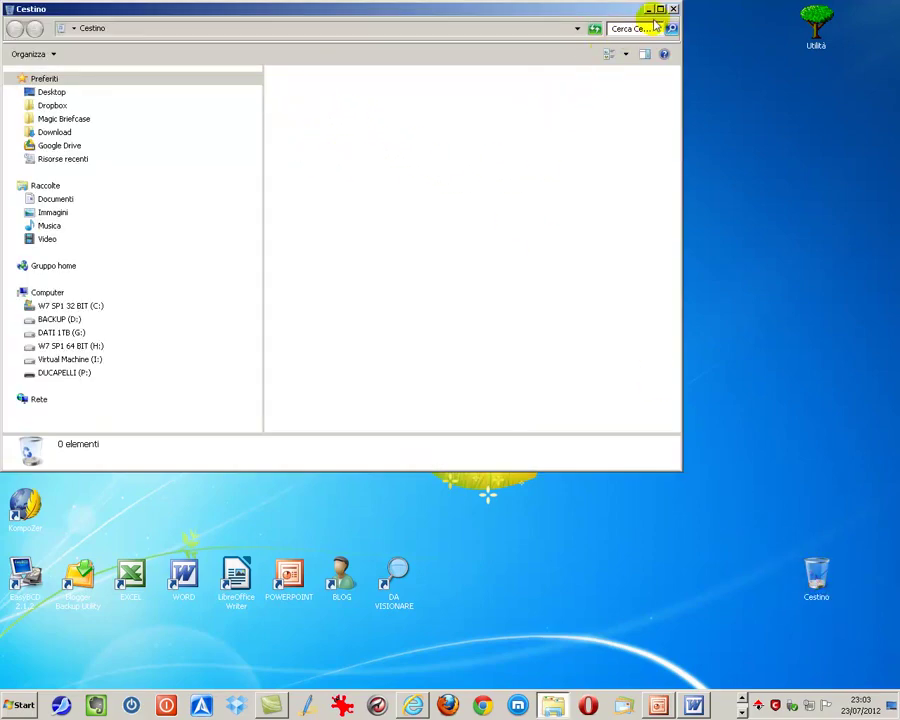
- Move Nuova cartella (2) from the desktop into the open Cestino window and permanently delete it with Elimina
key(ctrl+z)
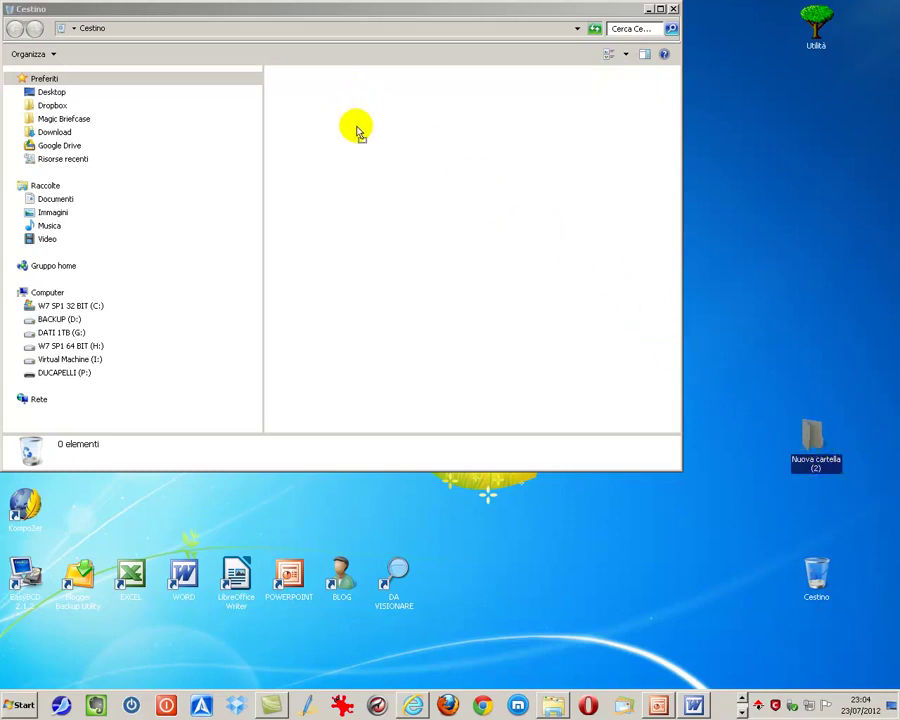
drag(358, 133, 358, 131)
right_click(340, 84)
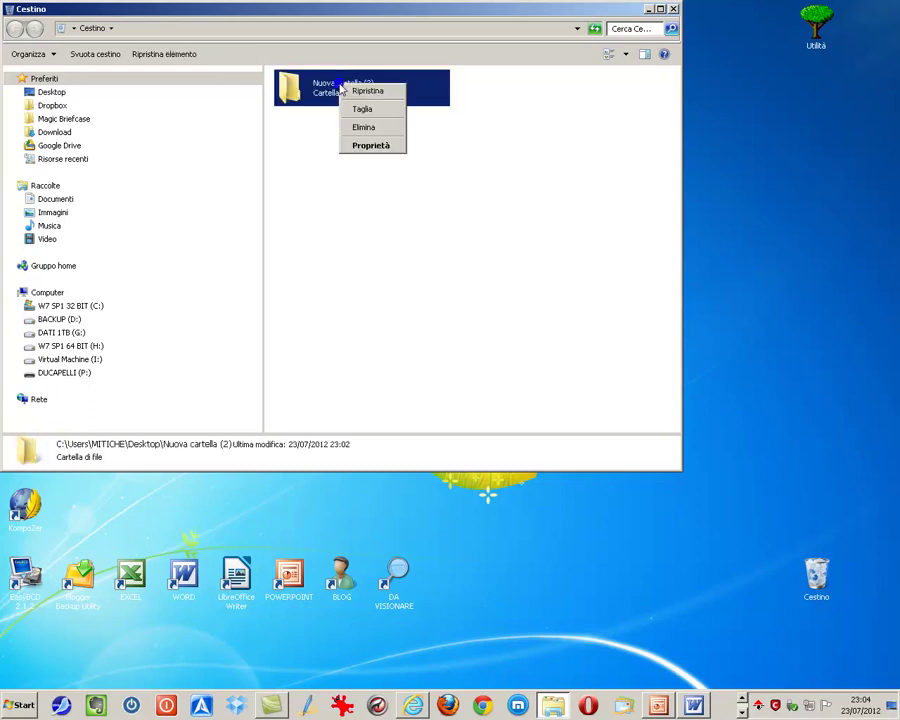
click(362, 128)
click(494, 408)
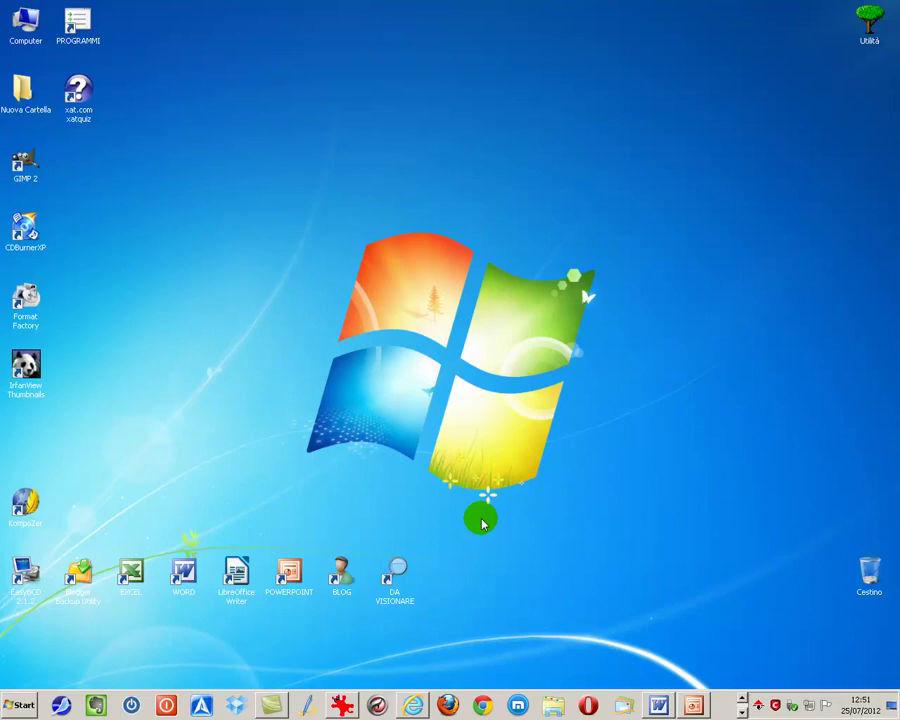
- Show the on-screen keyboard to point out the Ctrl key, and minimize the keyboard window
click(742, 712)
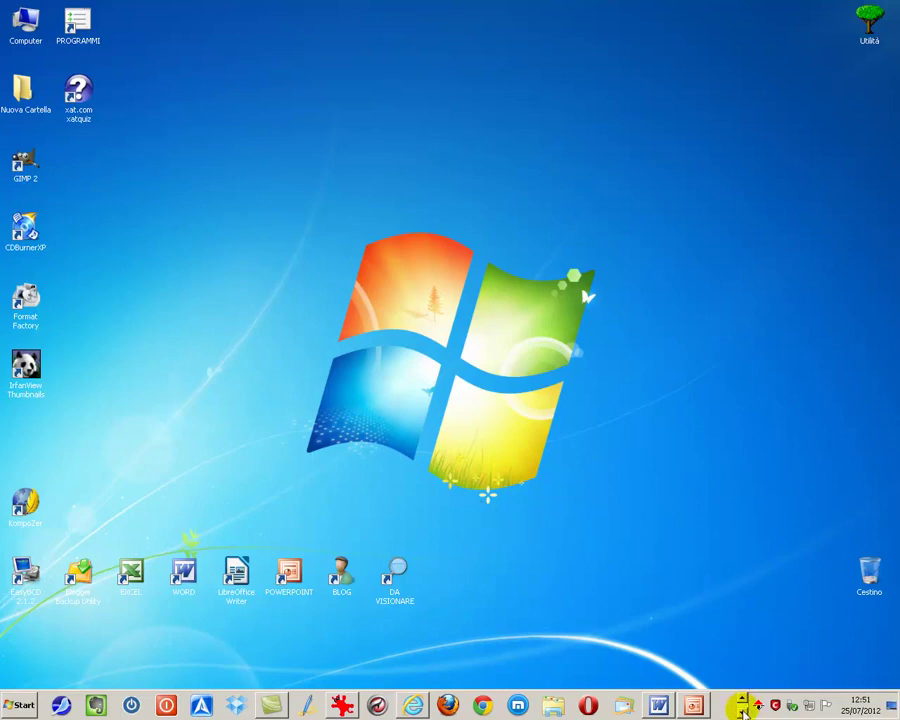
click(100, 704)
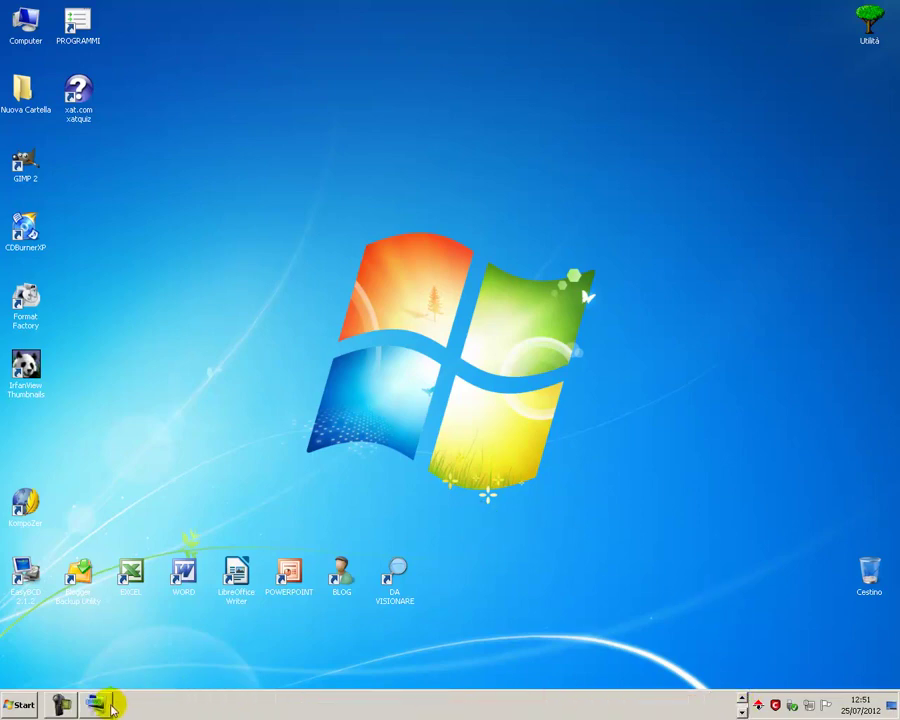
click(180, 390)
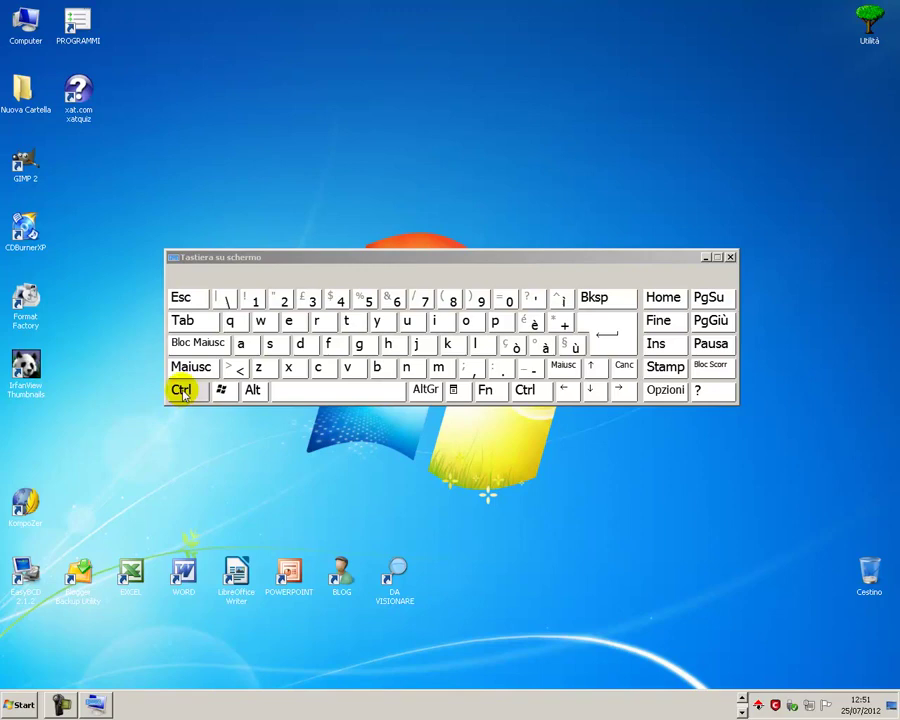
click(328, 375)
click(706, 257)
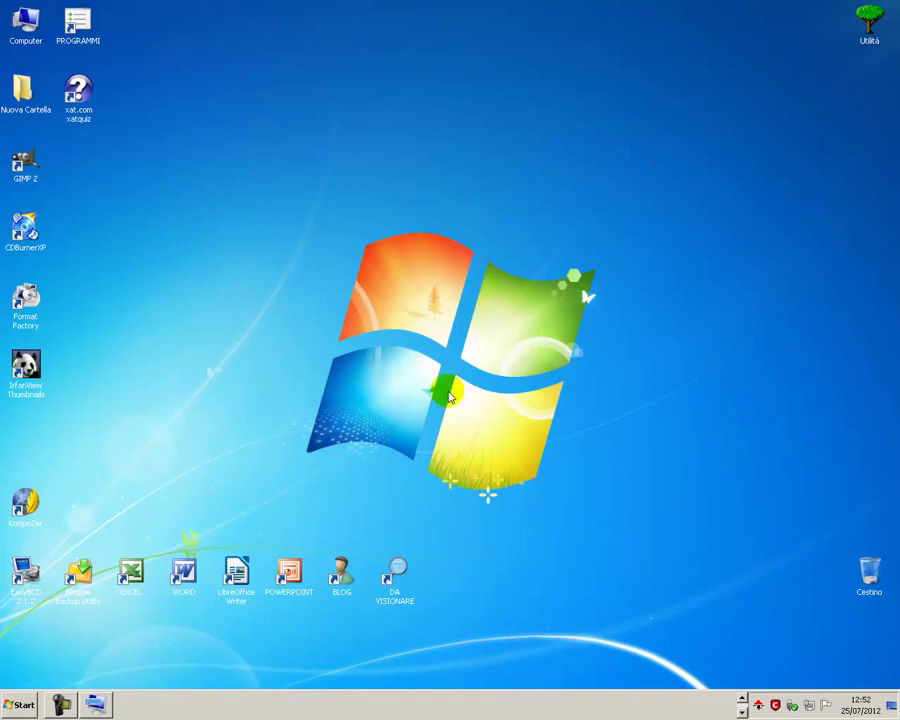
- Enlarge the desktop icons to a very large size, shrink them to small, and enlarge them again to a moderate size
ctrl+scroll(449, 396, up, 3)
ctrl+scroll(449, 396, up, 4)
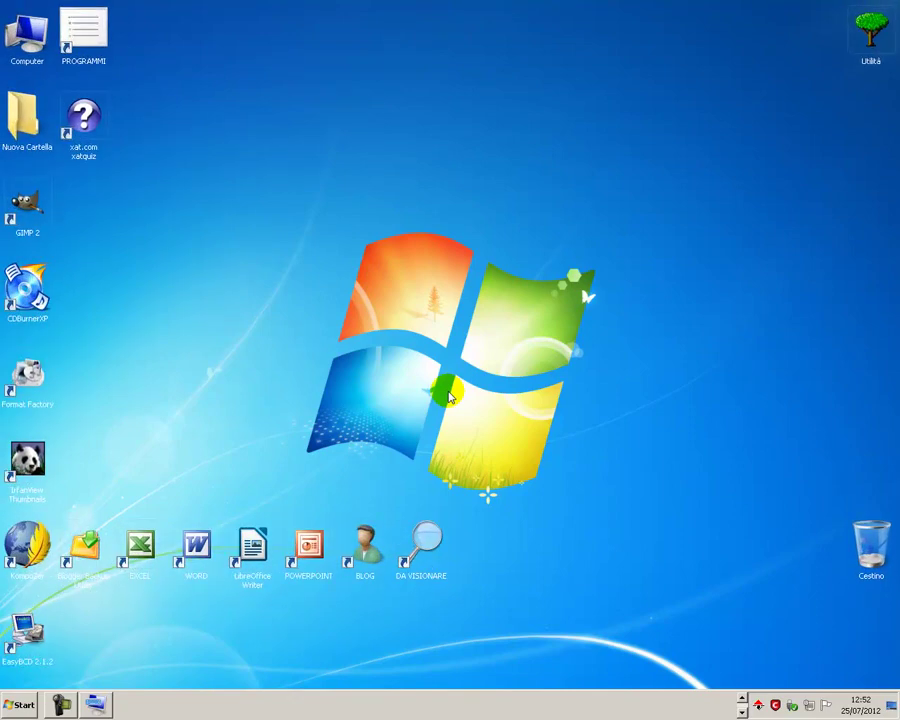
ctrl+scroll(449, 396, up, 1)
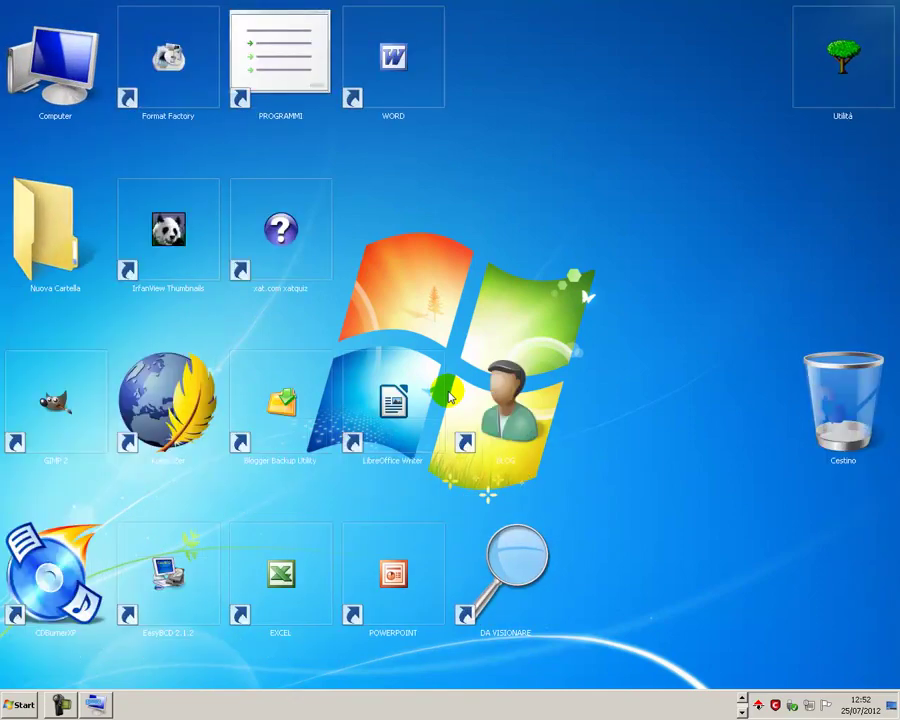
ctrl+scroll(449, 396, down, 5)
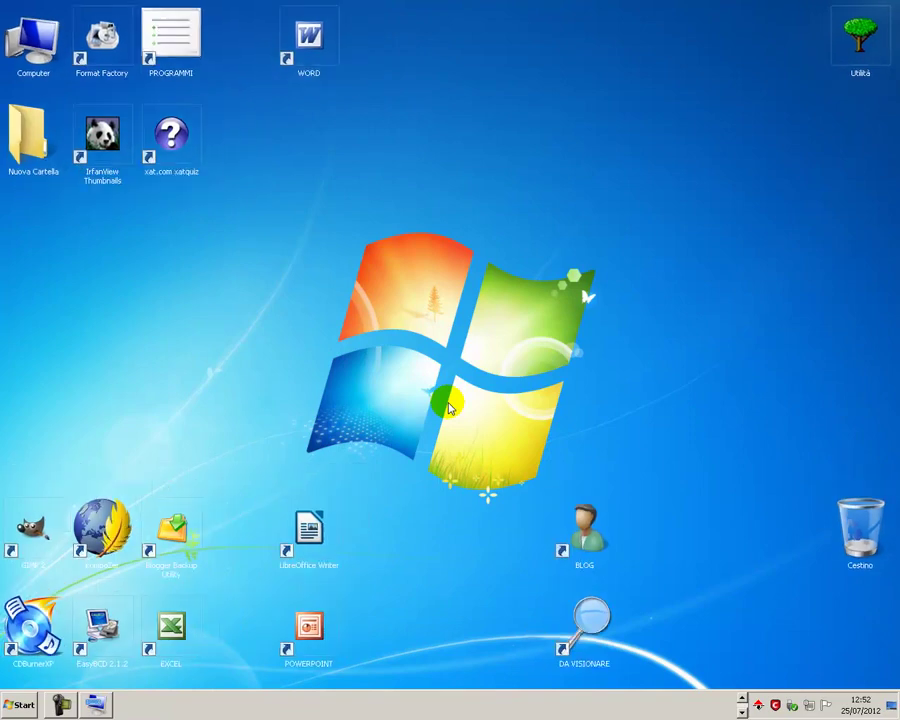
ctrl+scroll(449, 405, down, 4)
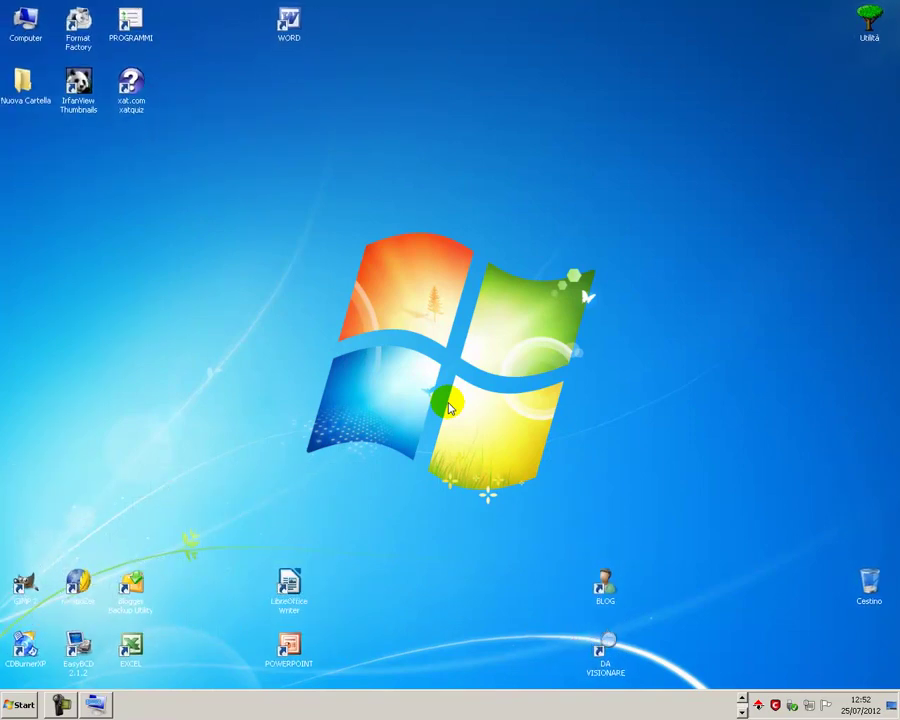
ctrl+scroll(449, 405, up, 3)
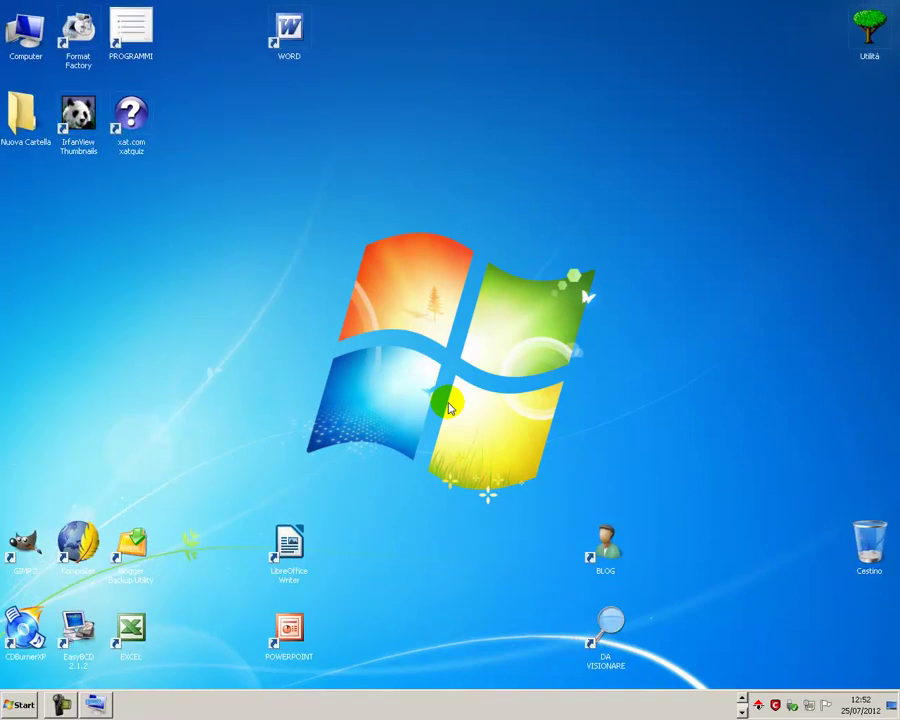